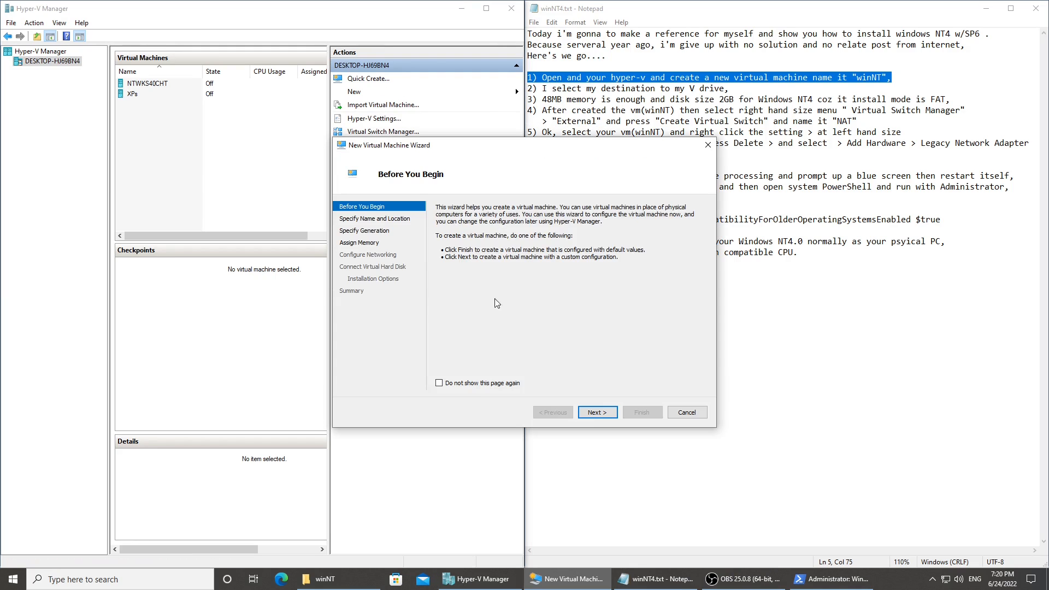
Name the new virtual machine winNT and store it in the winNT folder on the V: drive.
key("Return")
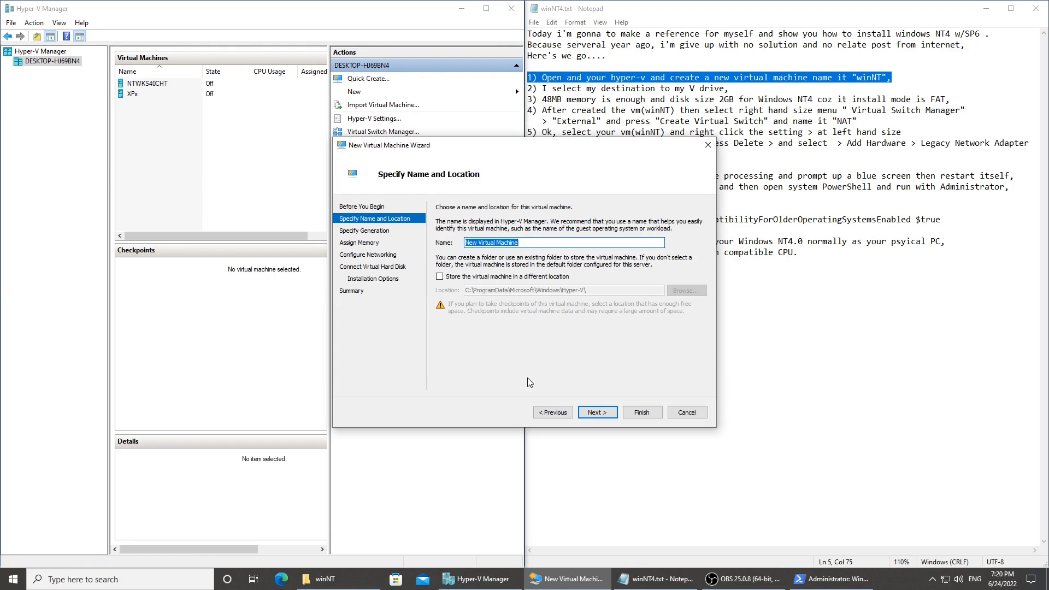
type("winNT")
left_click(440, 276)
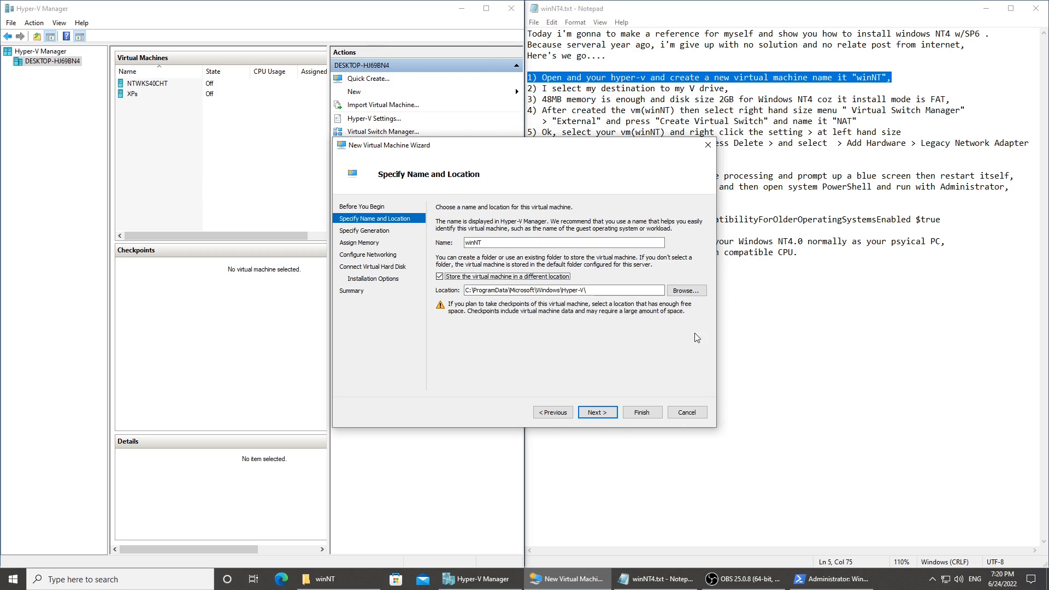
left_click(687, 290)
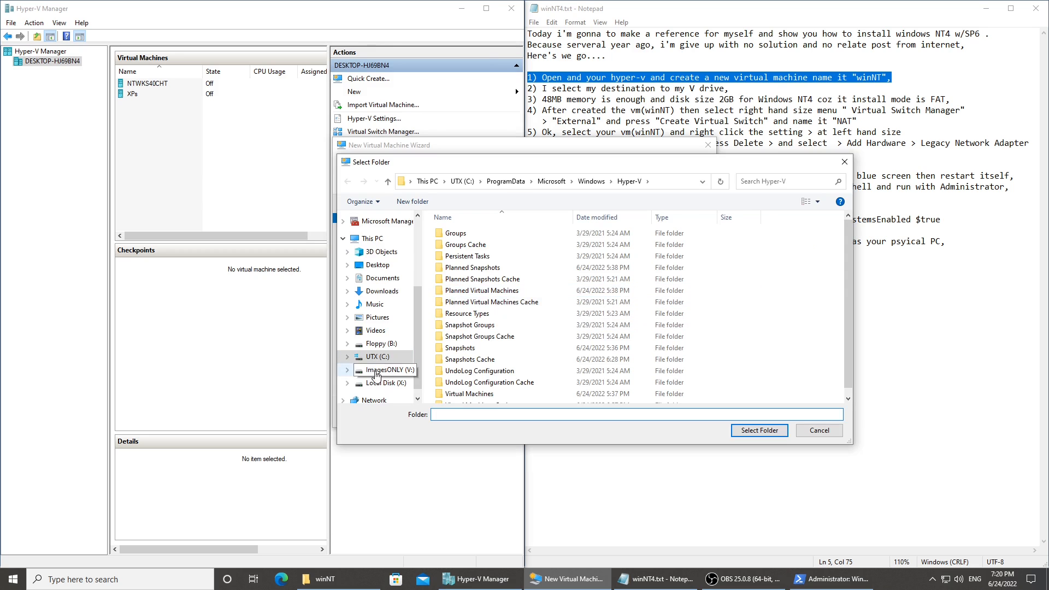
left_click(376, 372)
double_click(453, 319)
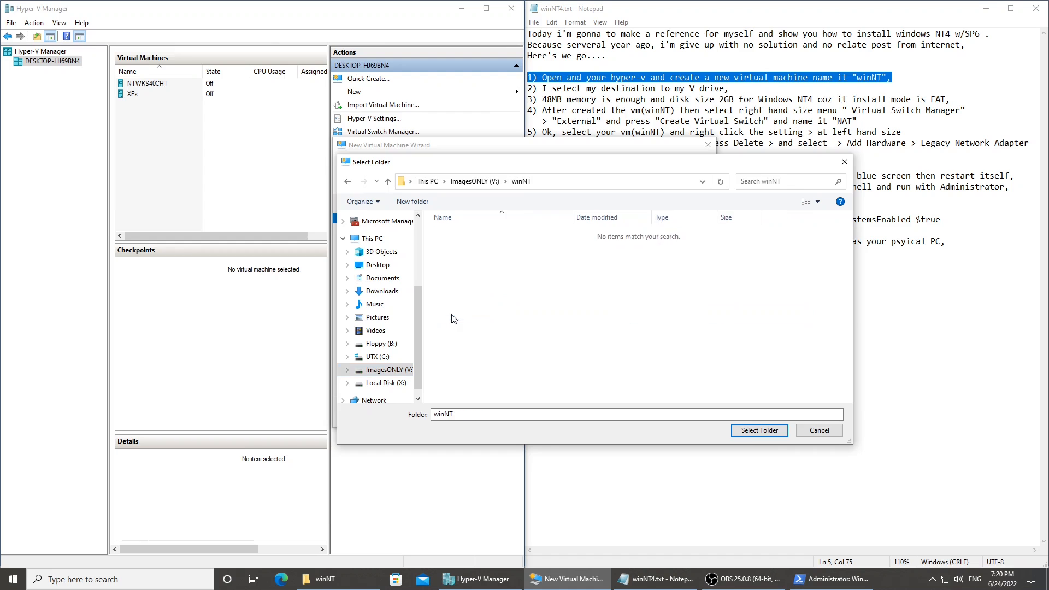
left_click(754, 432)
left_click(596, 414)
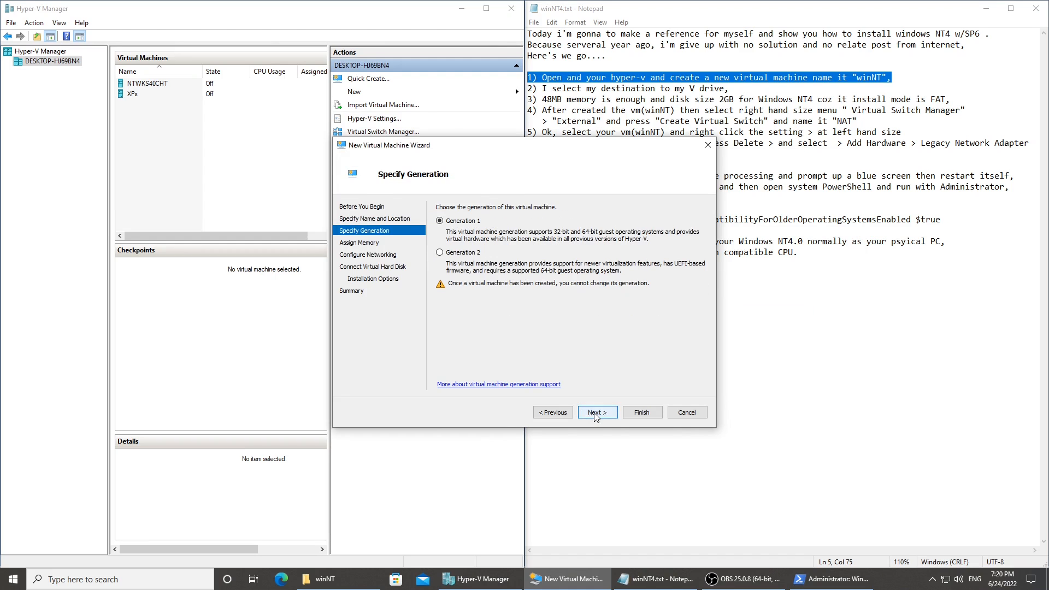
Keep Generation 1, set the startup memory to 48 MB and turn off Dynamic Memory.
left_click(596, 413)
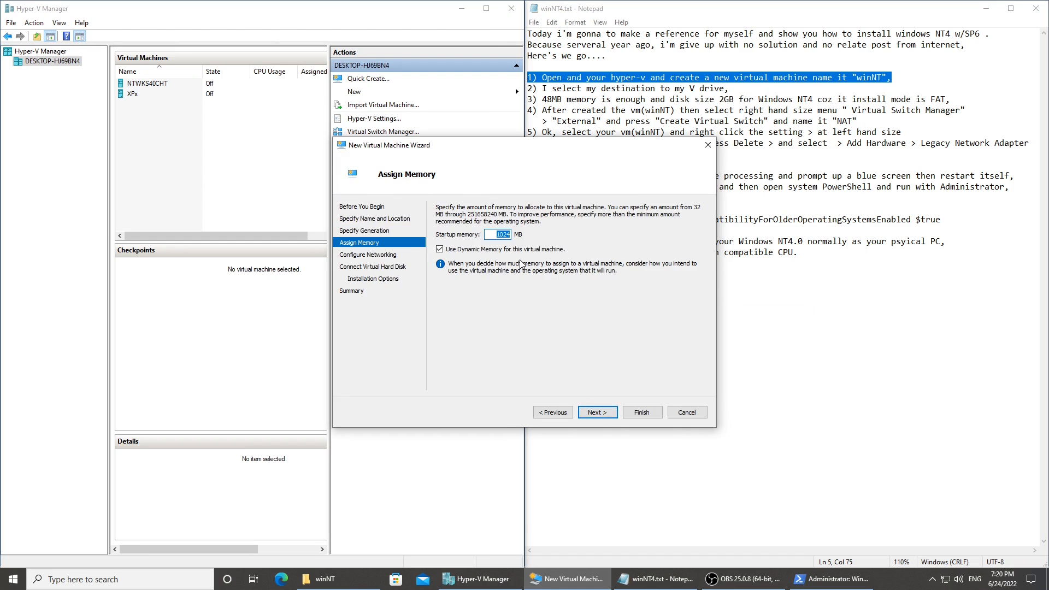
type("48")
key("Tab")
key("space")
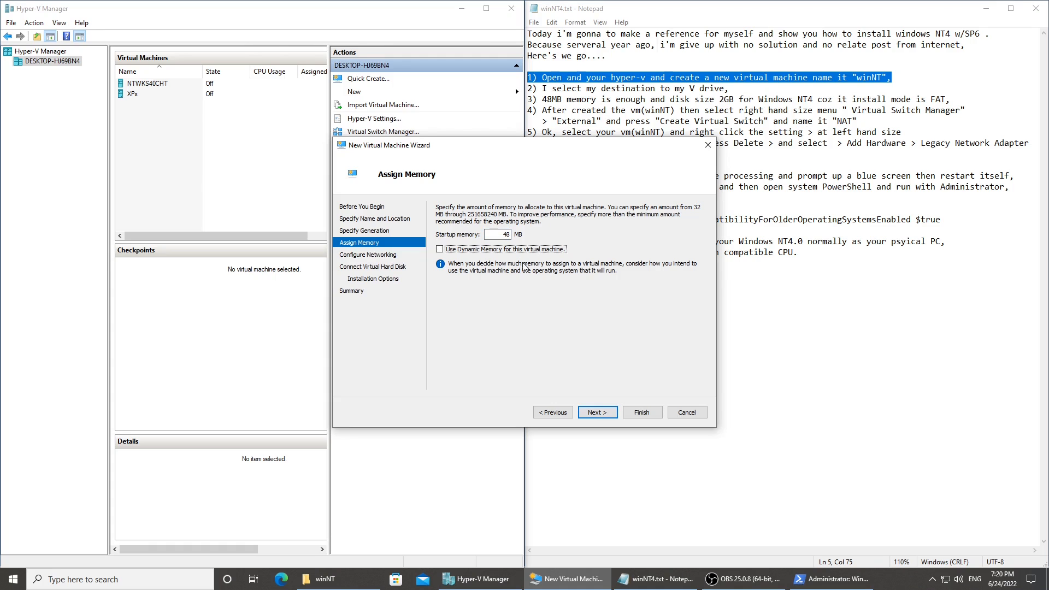
left_click(598, 413)
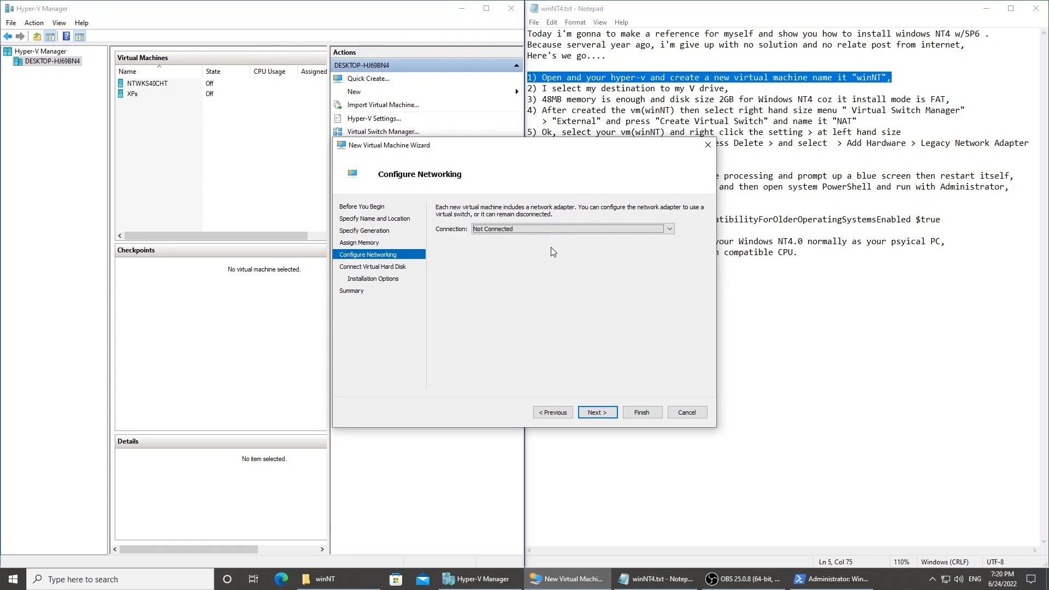
Leave the network connection as Not Connected and set the new virtual hard disk's size to 2 GB.
left_click(508, 229)
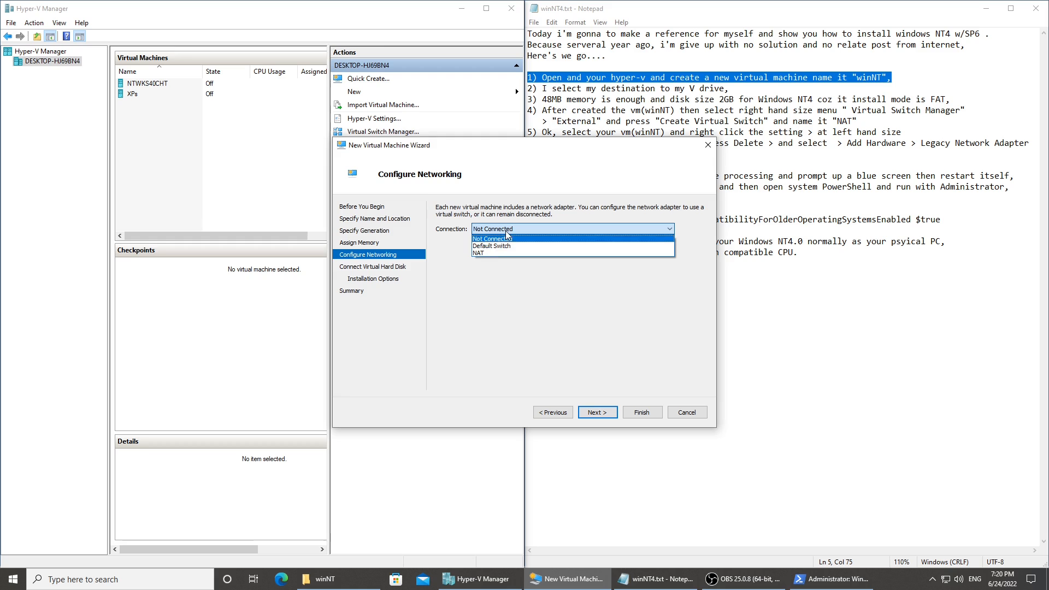
left_click(507, 232)
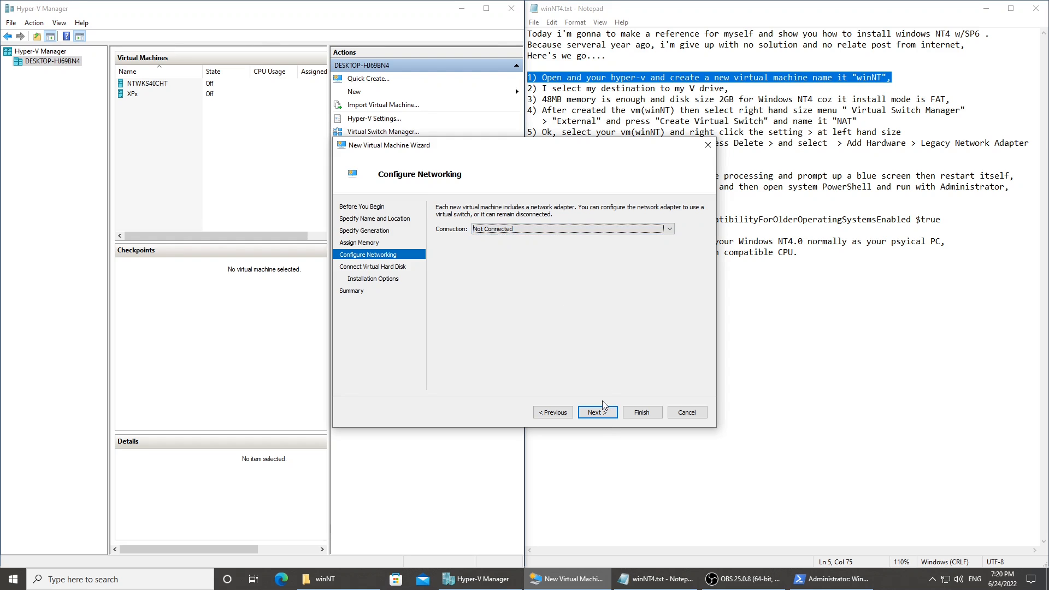
left_click(596, 413)
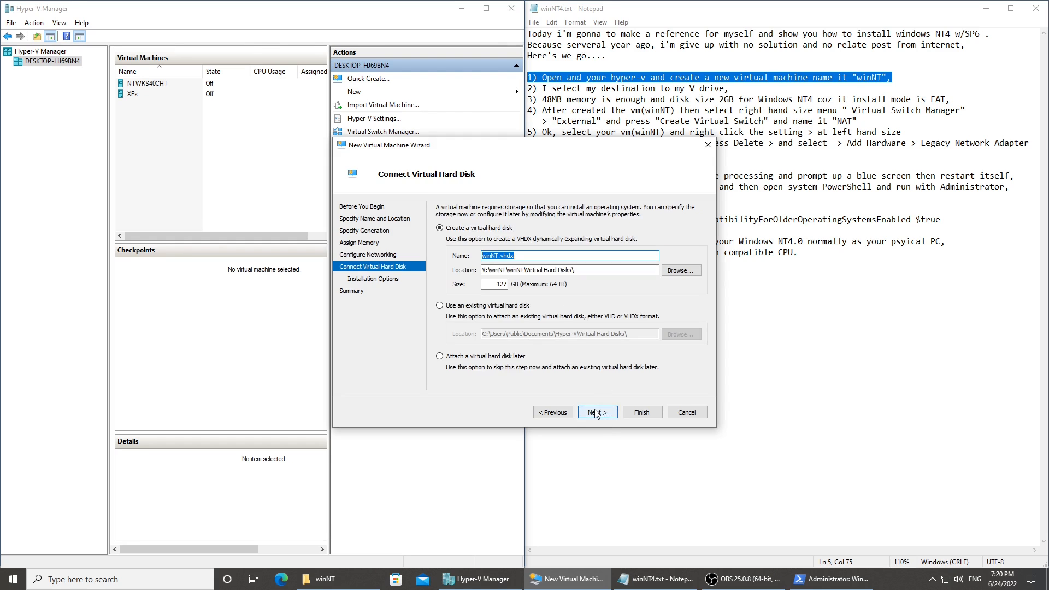
double_click(498, 285)
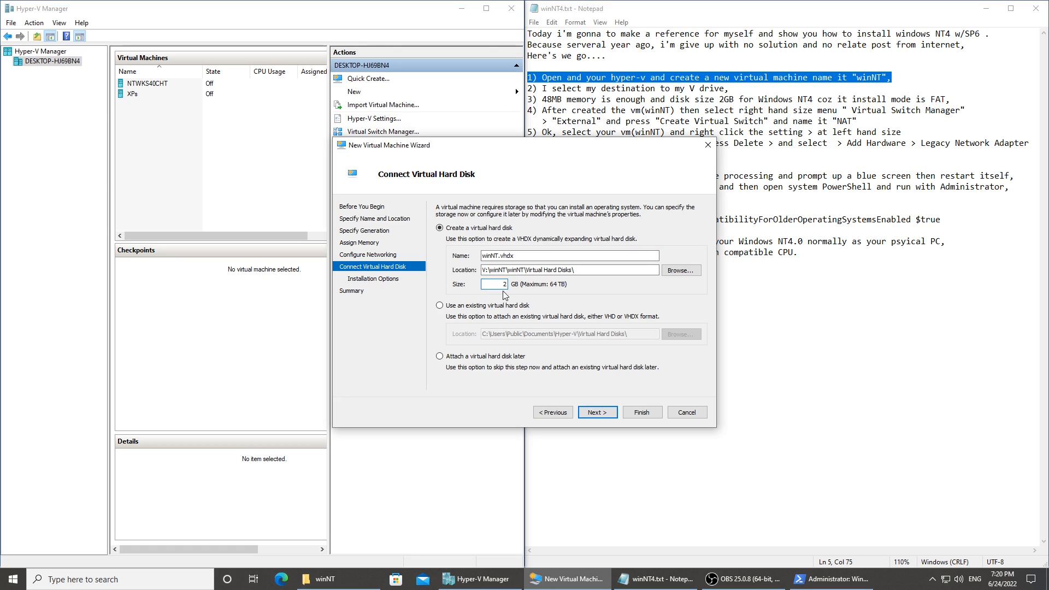
left_click(597, 413)
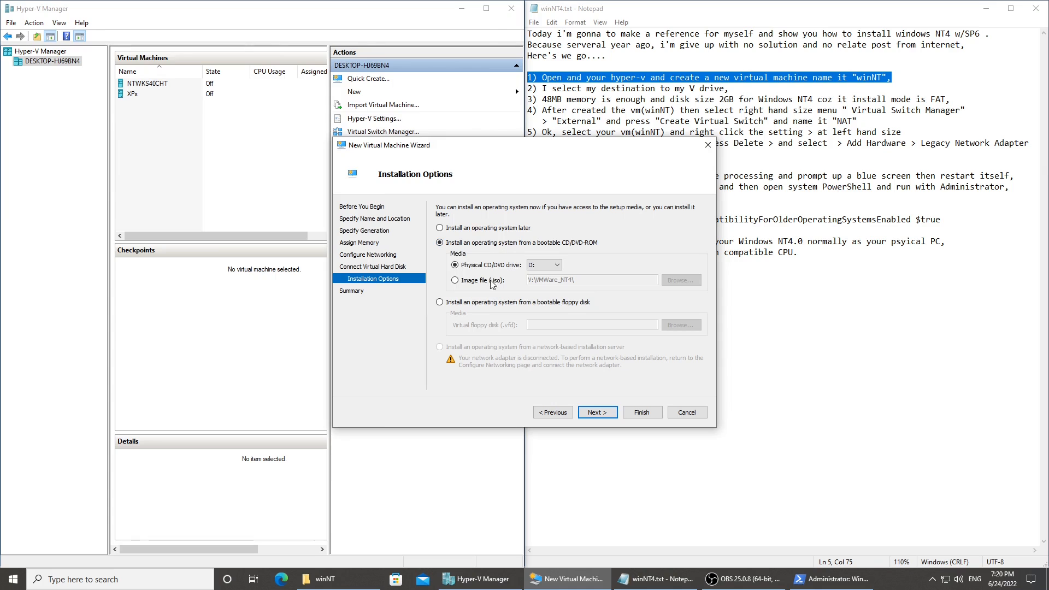
Choose the NTWKS40CHT.iso image file as the bootable installation media and finish creating the virtual machine.
left_click(480, 283)
left_click(681, 280)
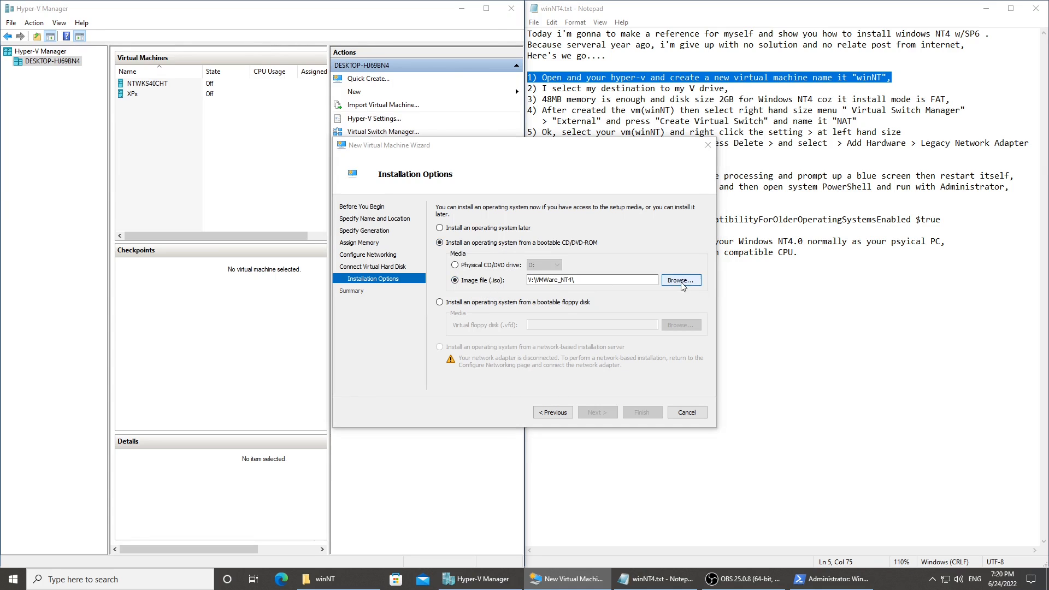
double_click(471, 234)
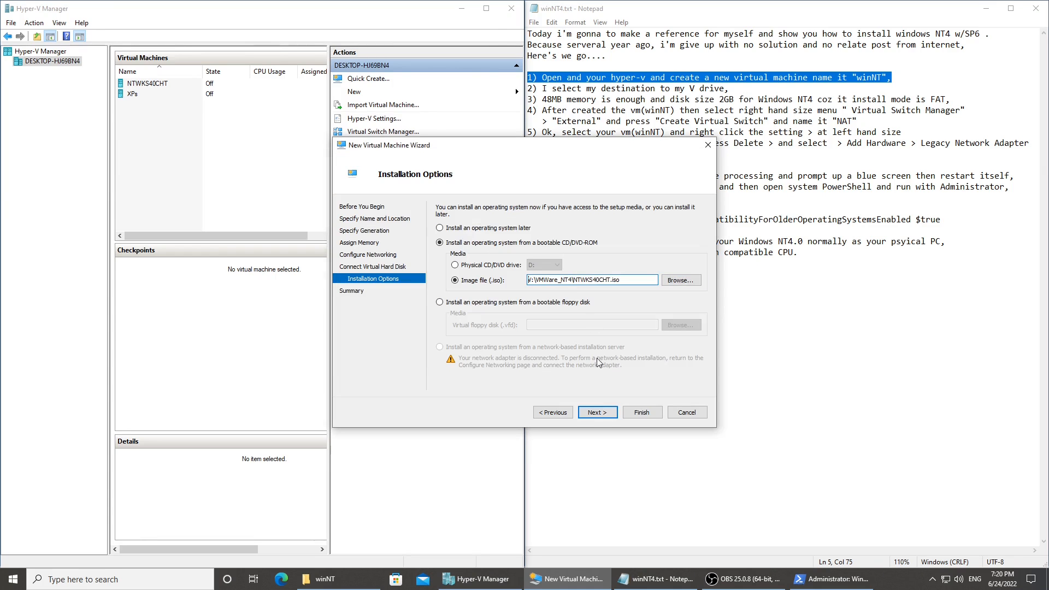
left_click(597, 414)
left_click(641, 413)
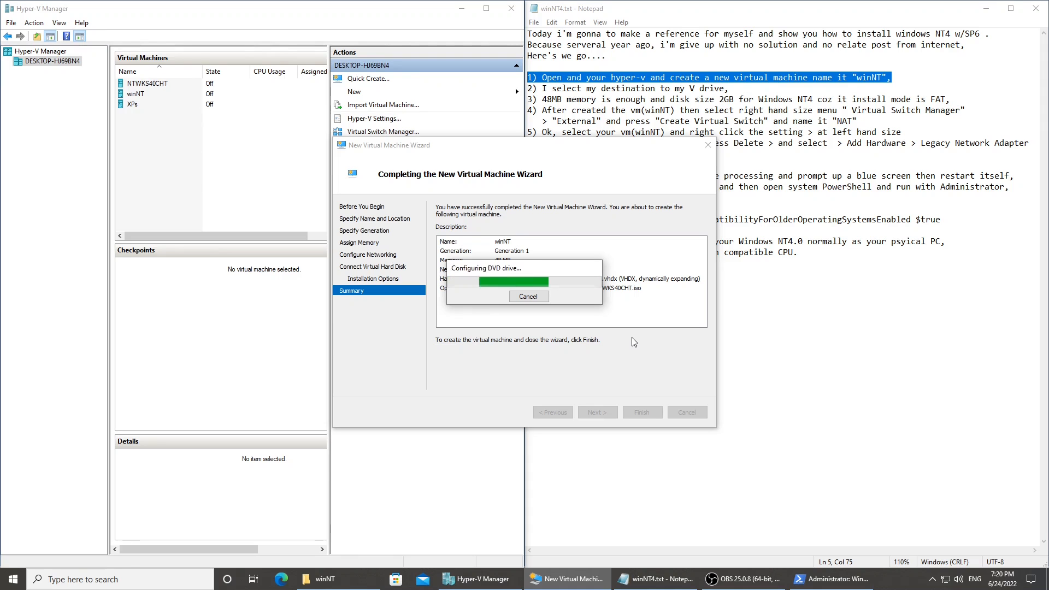
Highlight instructions 4 and 5 about the virtual switch and legacy network adapter in the Notepad notes.
right_click(156, 94)
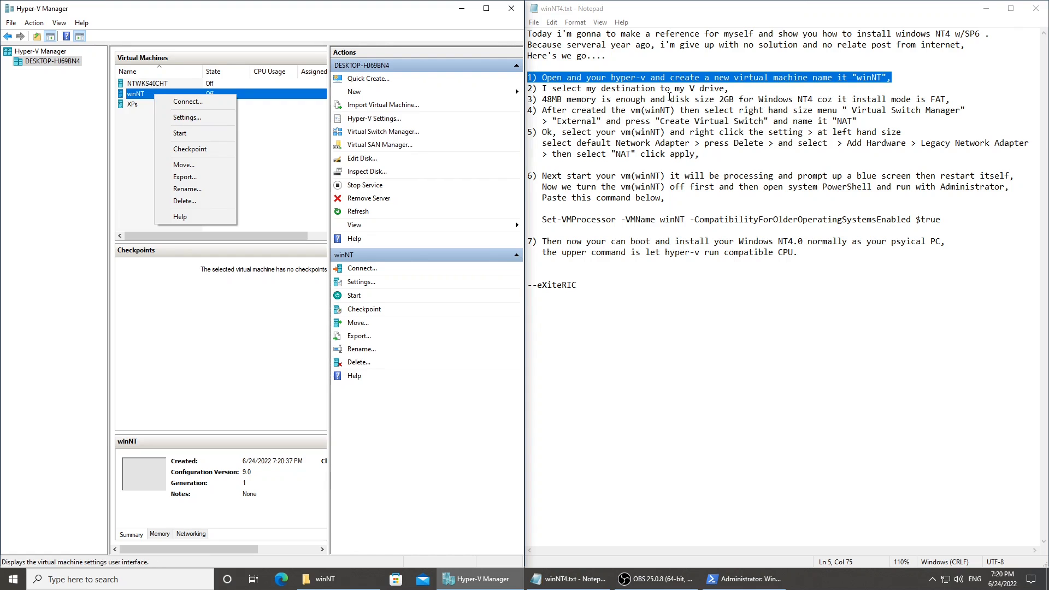
double_click(636, 93)
left_click_drag(637, 94, 665, 100)
left_click(798, 111)
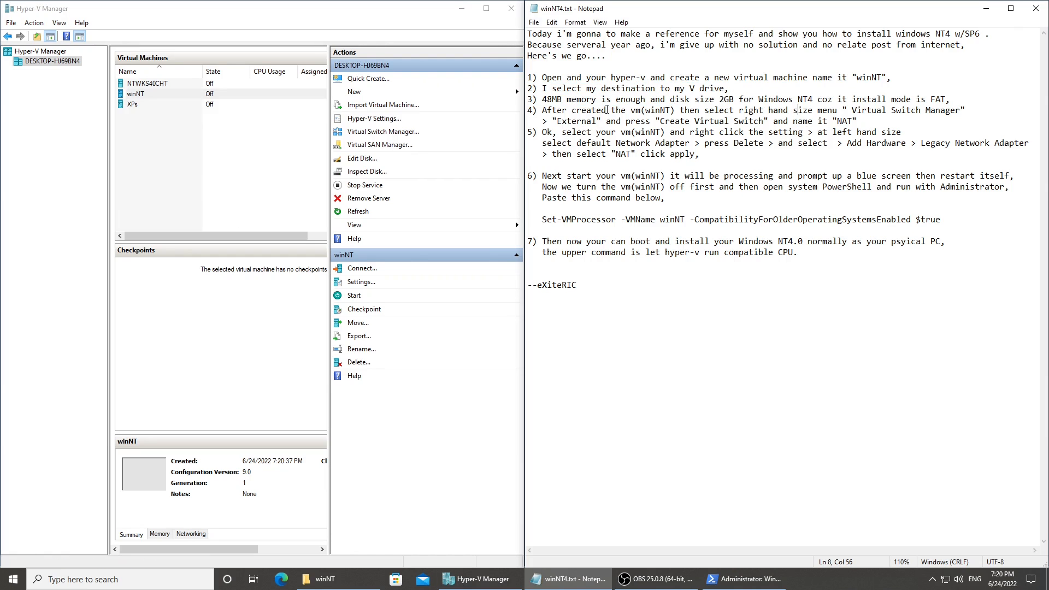
left_click_drag(542, 110, 962, 157)
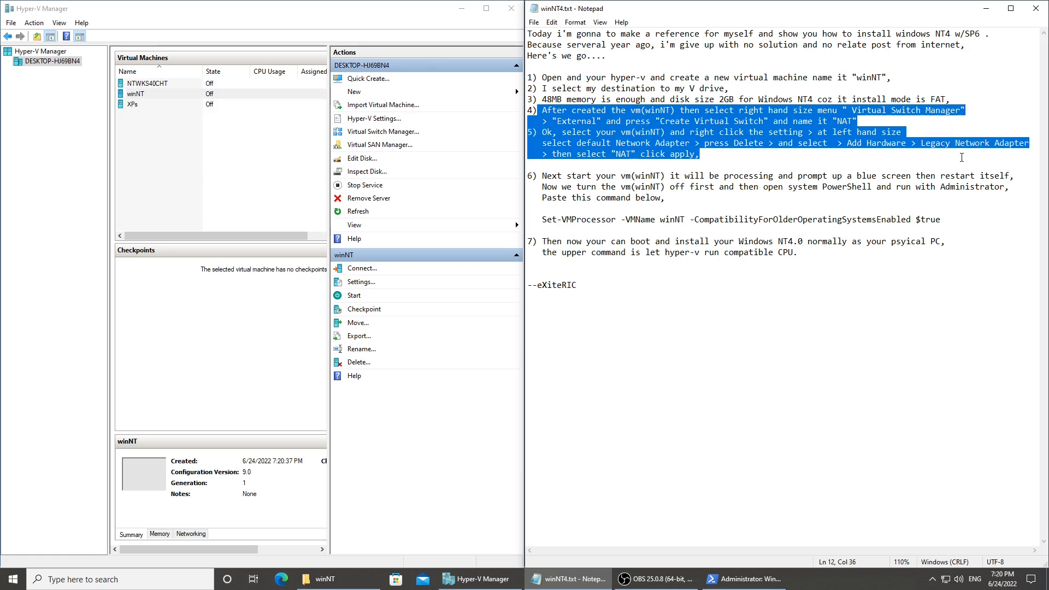
Open the settings of the winNT virtual machine, remove its default network adapter and apply the change.
right_click(162, 97)
left_click(189, 119)
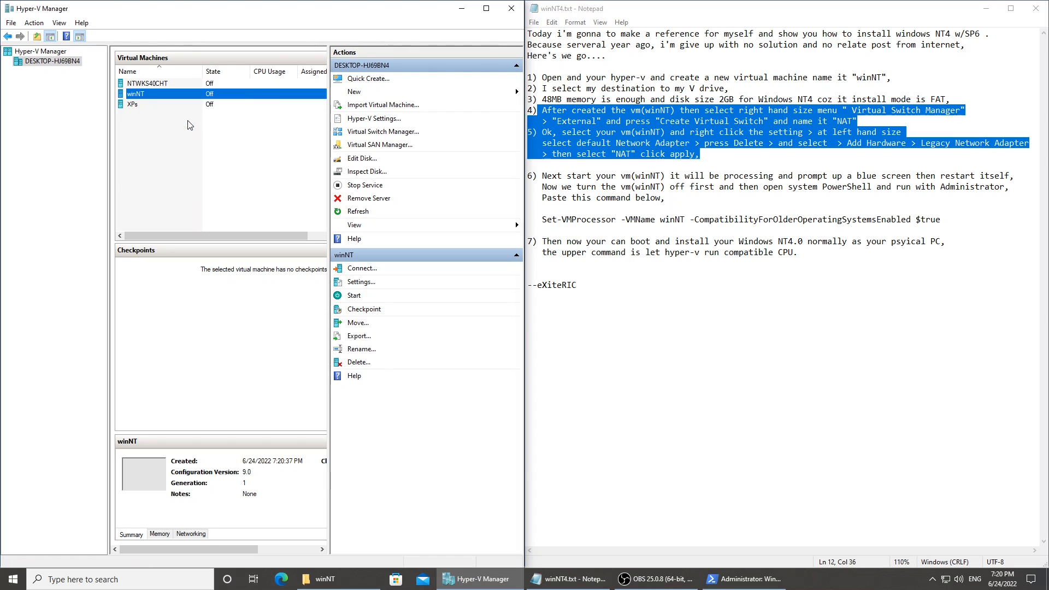
left_click_drag(547, 115, 332, 113)
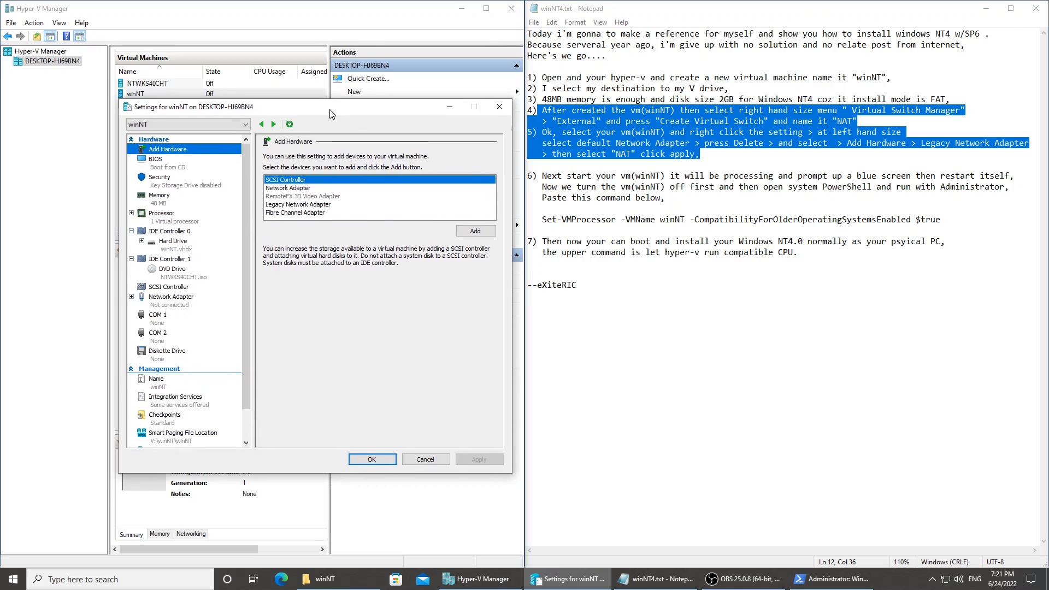
left_click(165, 305)
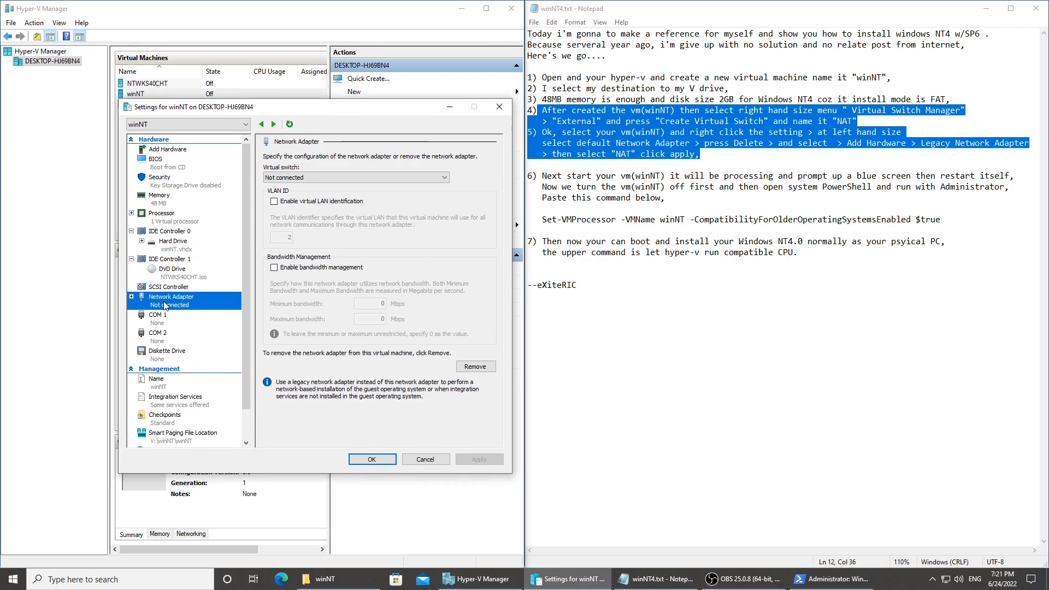
left_click(470, 366)
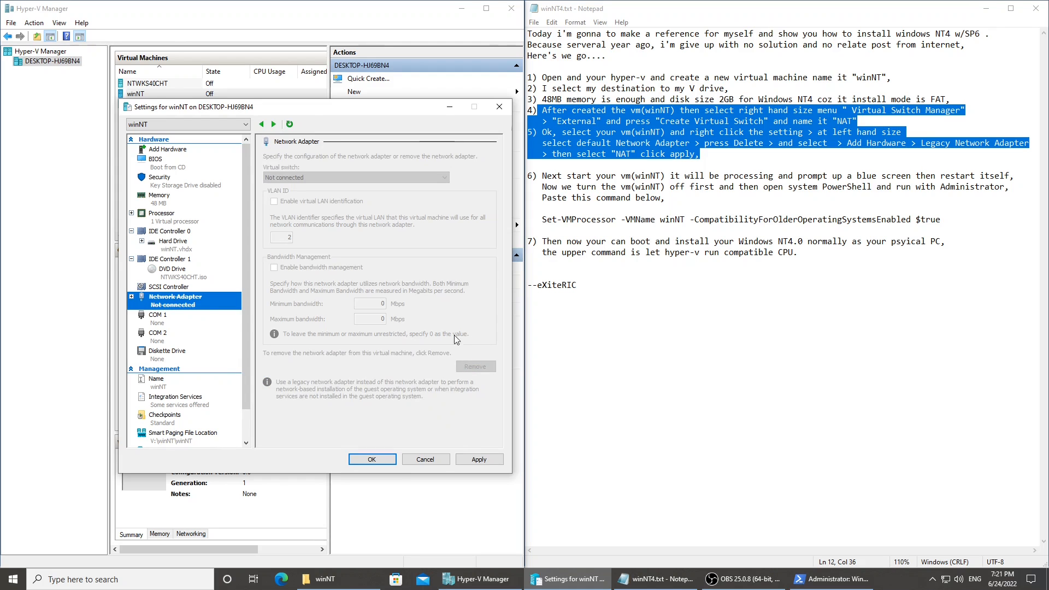
left_click(479, 459)
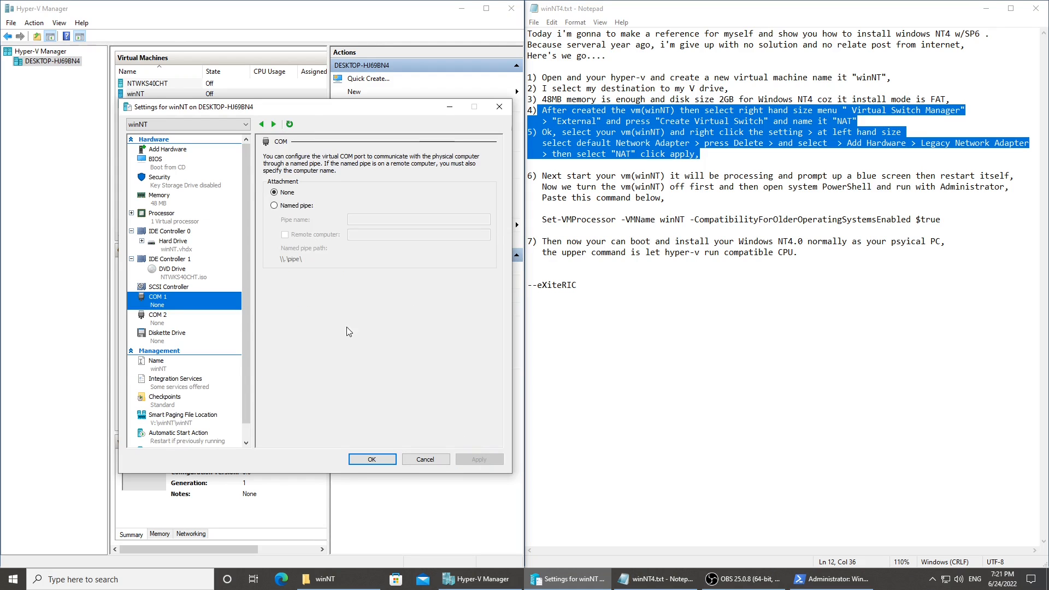
Add a Legacy Network Adapter connected to the NAT virtual switch, then apply and close the winNT settings.
left_click(179, 151)
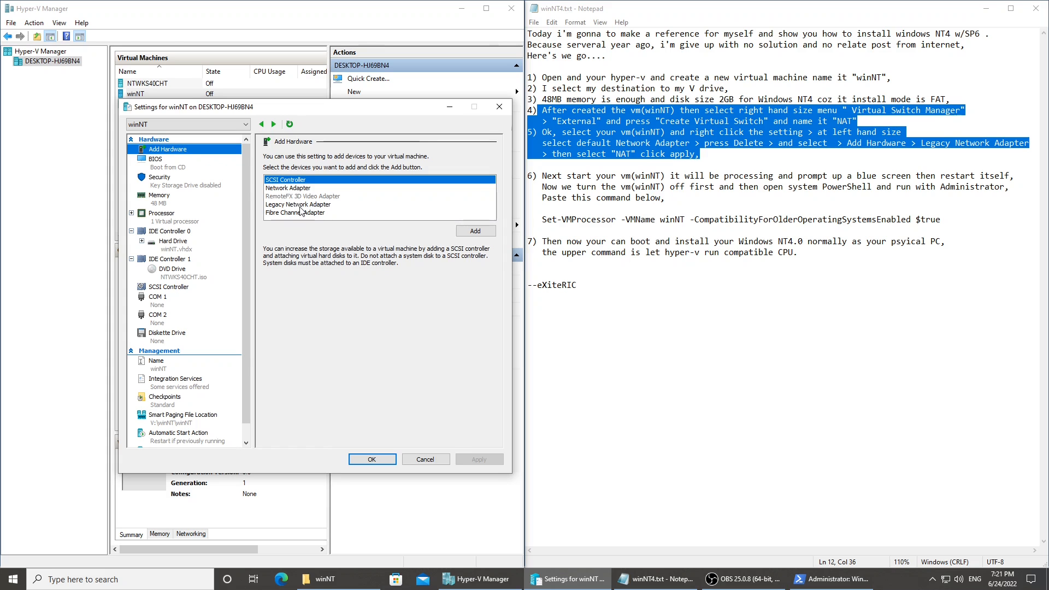
left_click(299, 206)
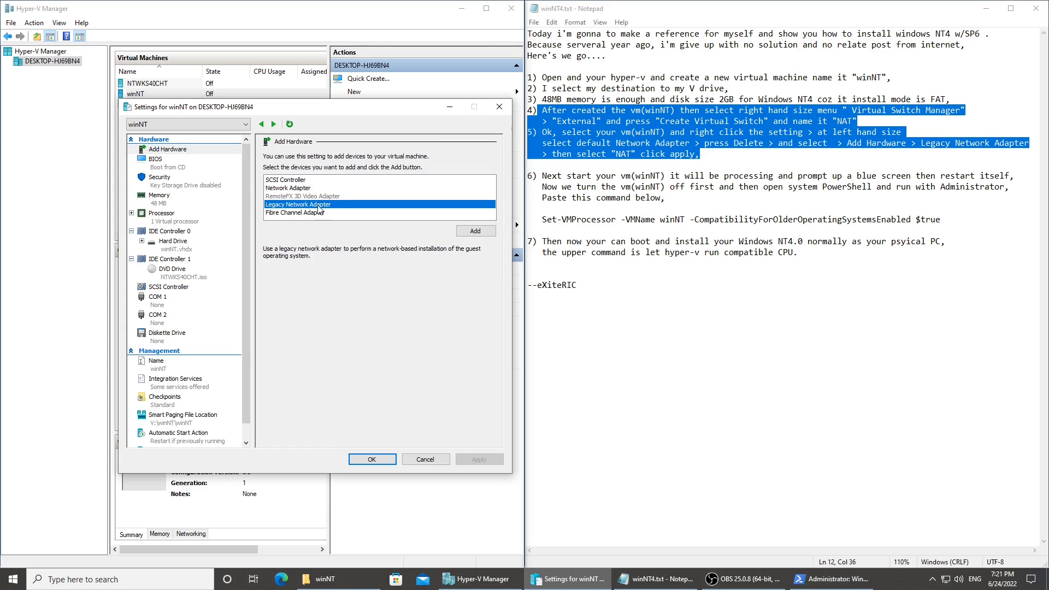
left_click(473, 232)
left_click(333, 182)
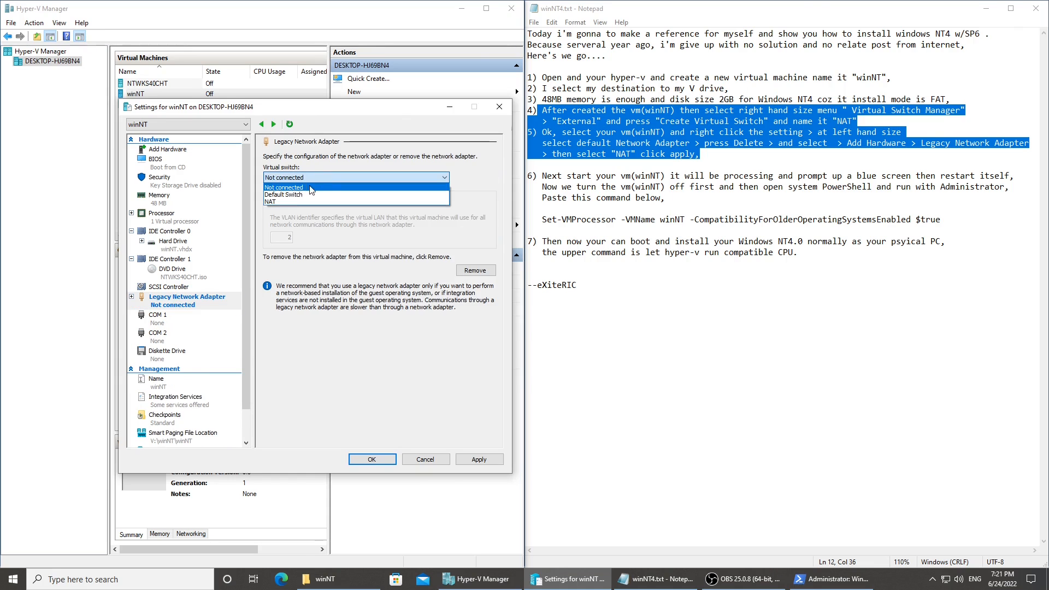
left_click(286, 205)
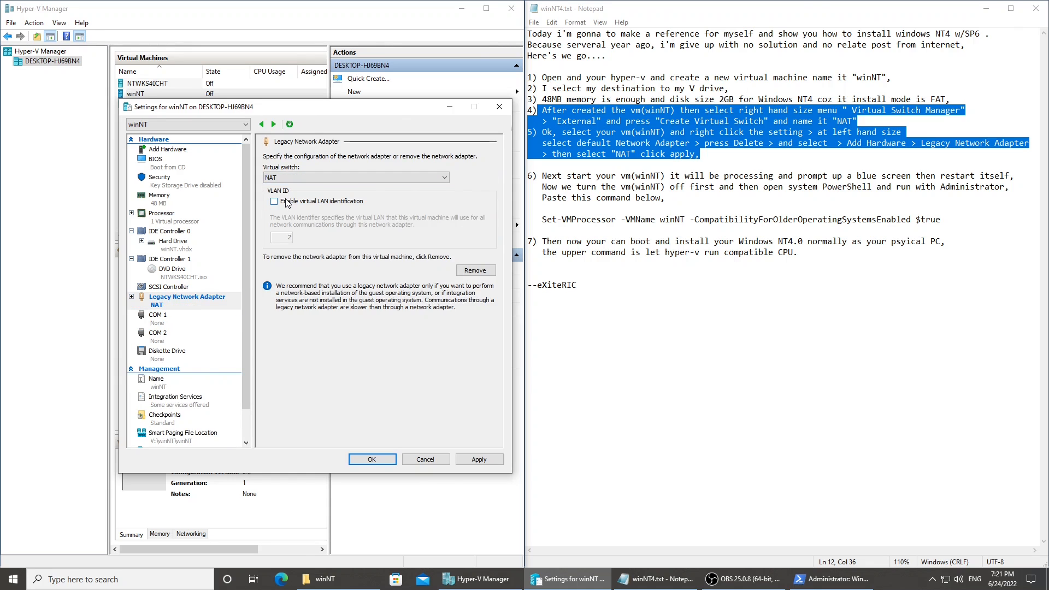
left_click(468, 461)
left_click(384, 460)
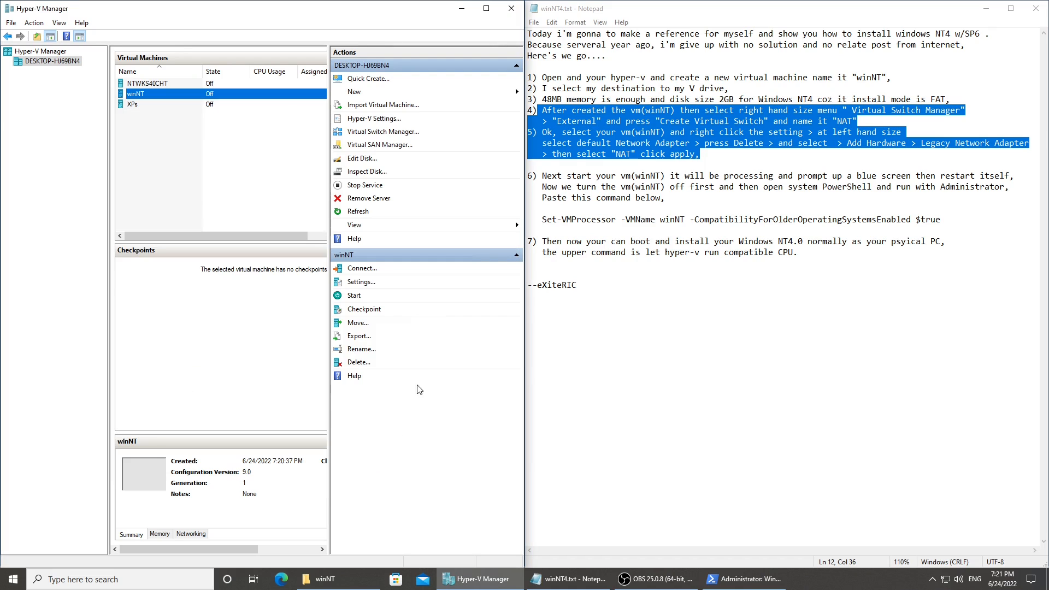
Connect to the winNT virtual machine and start it from its connection window.
double_click(215, 96)
left_click_drag(262, 20, 233, 264)
left_click(200, 418)
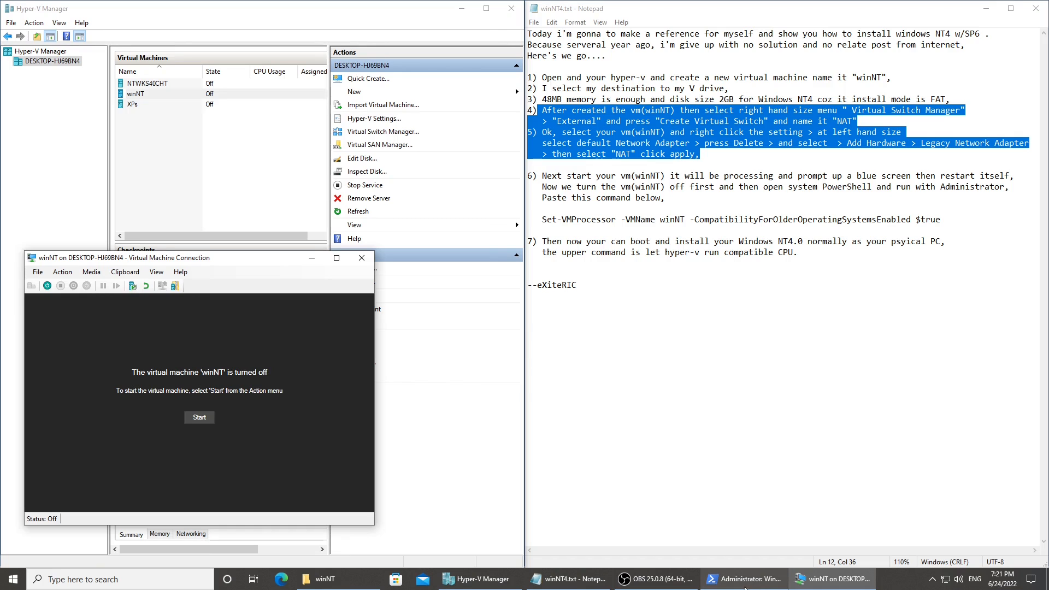
Bring up PowerShell and highlight instruction 6 in the Notepad notes about turning winNT off and running the command as administrator.
left_click(586, 581)
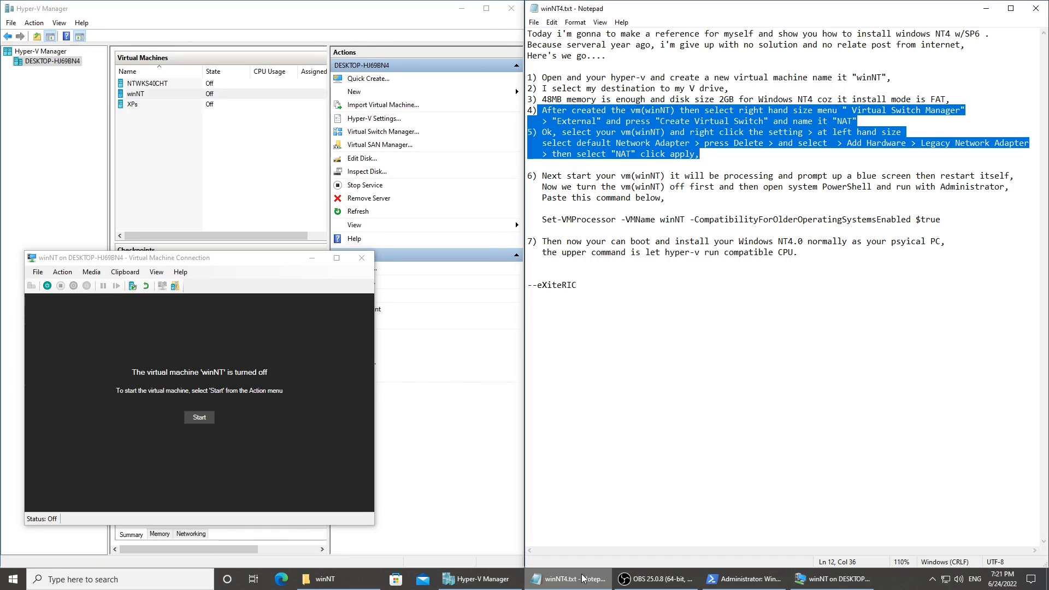
left_click(721, 578)
left_click(803, 210)
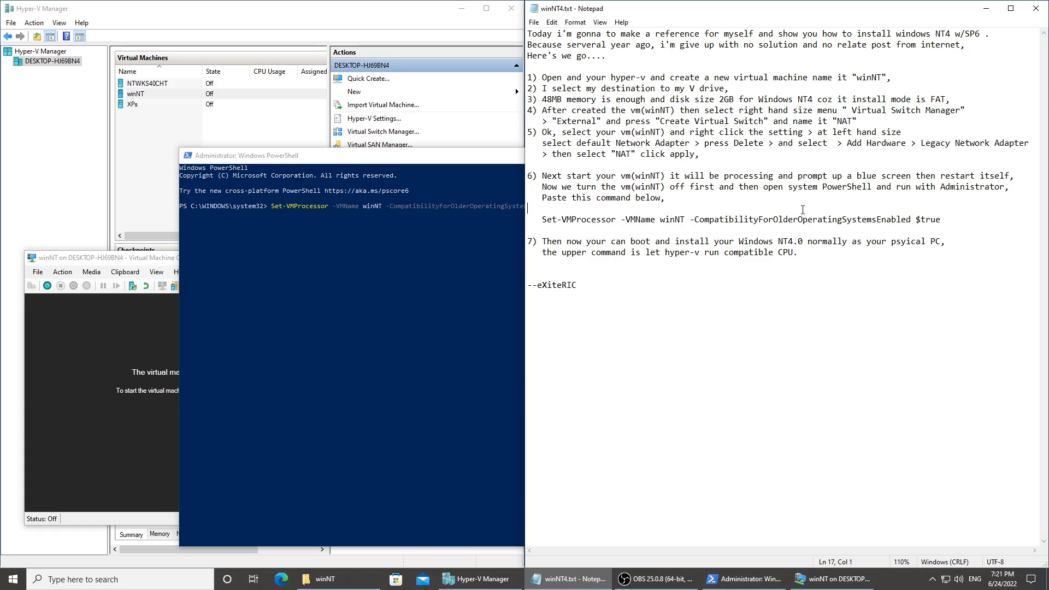
left_click_drag(547, 176, 839, 196)
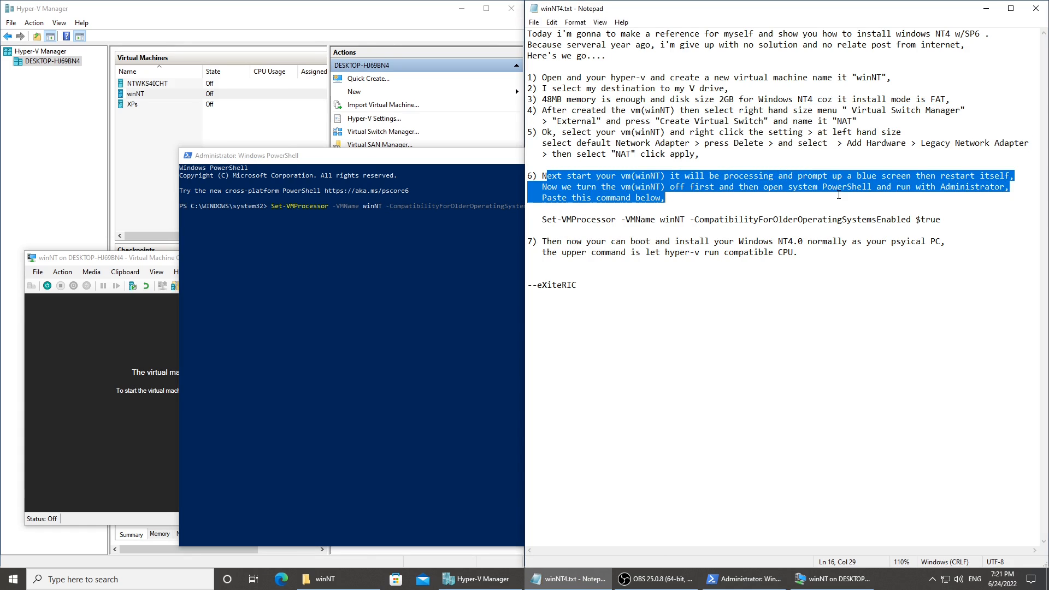
left_click(903, 200)
Highlight the command in the notes and run Set-VMProcessor -VMName winNT -CompatibilityForOlderOperatingSystemsEnabled $true in the administrator PowerShell window.
left_click_drag(941, 220, 603, 217)
left_click(506, 231)
left_click(599, 214)
left_click(579, 228)
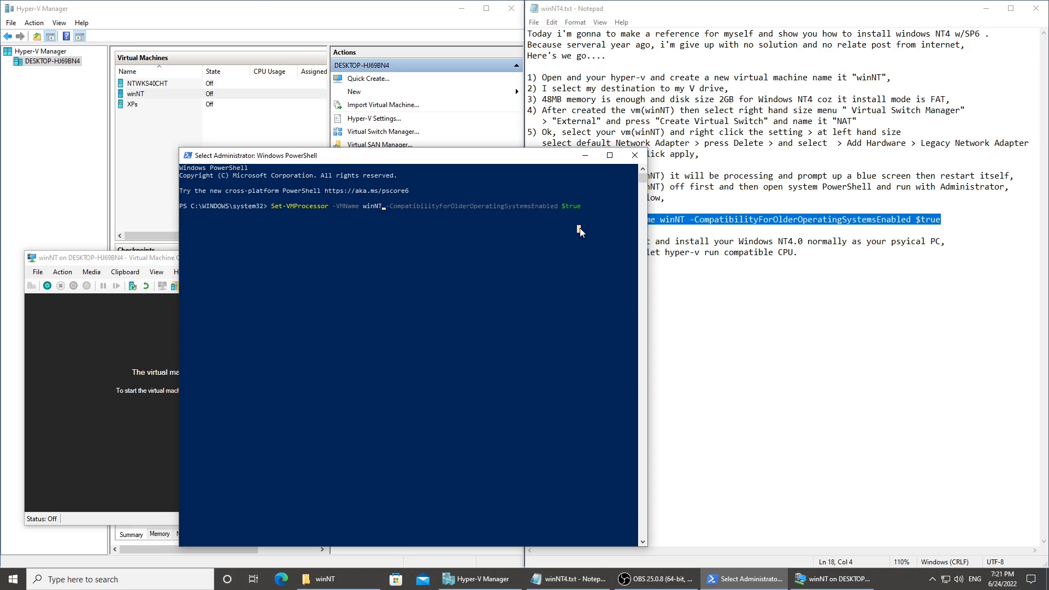
key("Escape")
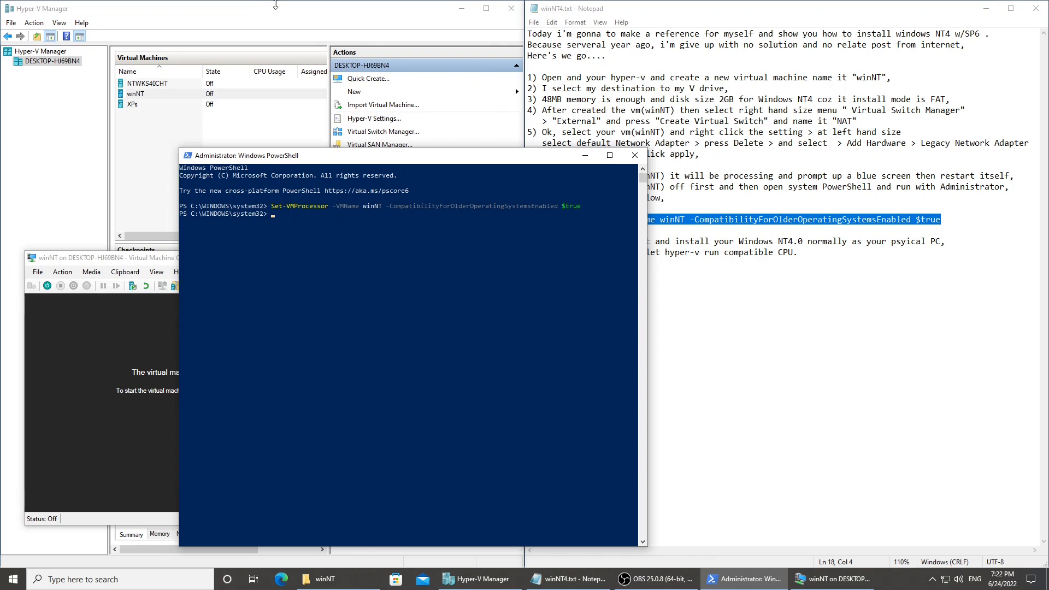
Minimize PowerShell and start the winNT virtual machine, continuing from its last state instead of reverting to the automatic checkpoint.
left_click(585, 156)
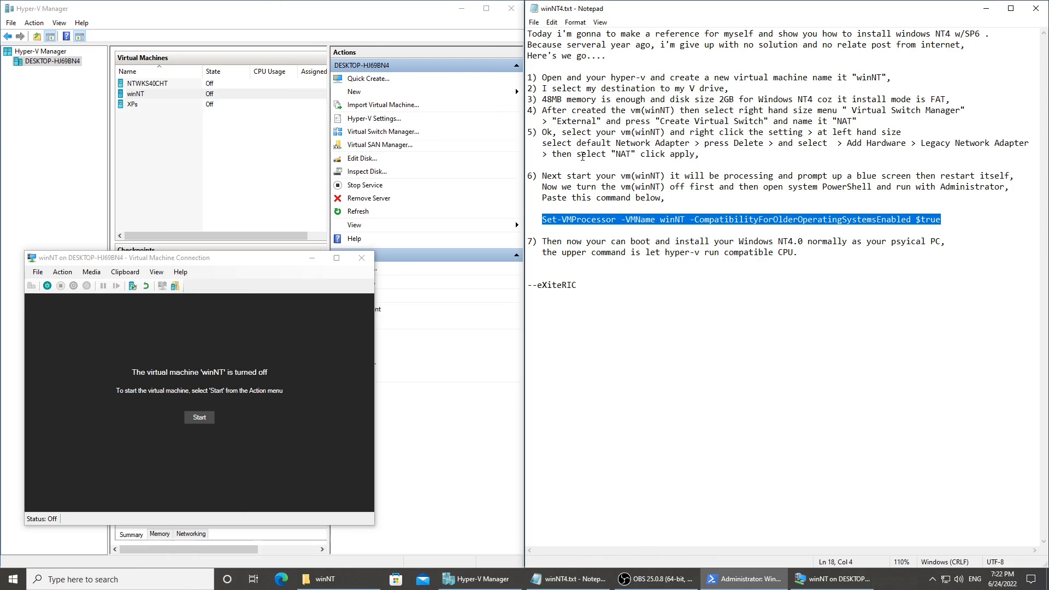
left_click(228, 262)
left_click(199, 419)
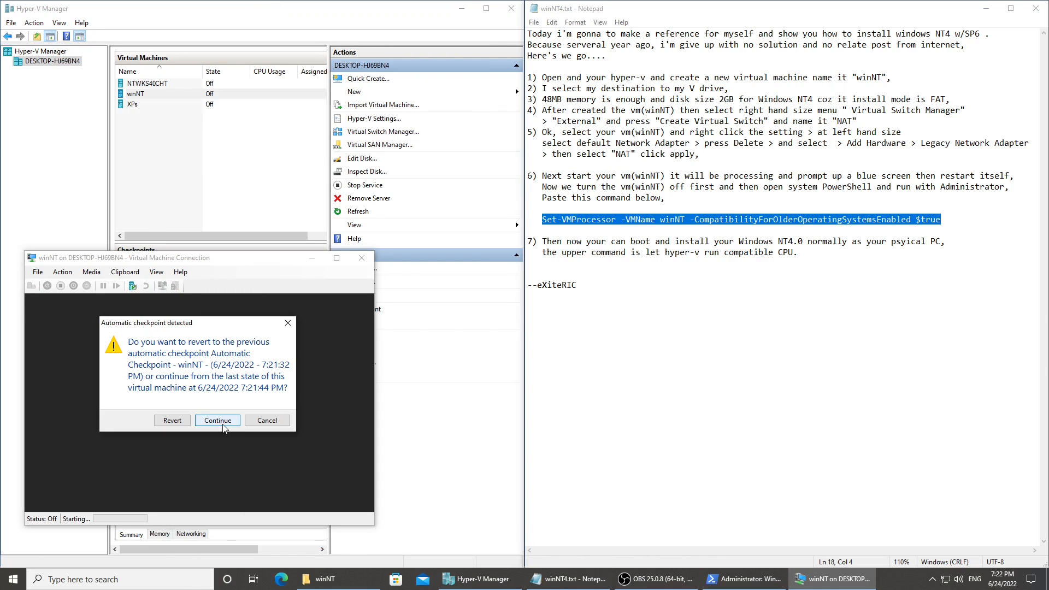
left_click(216, 422)
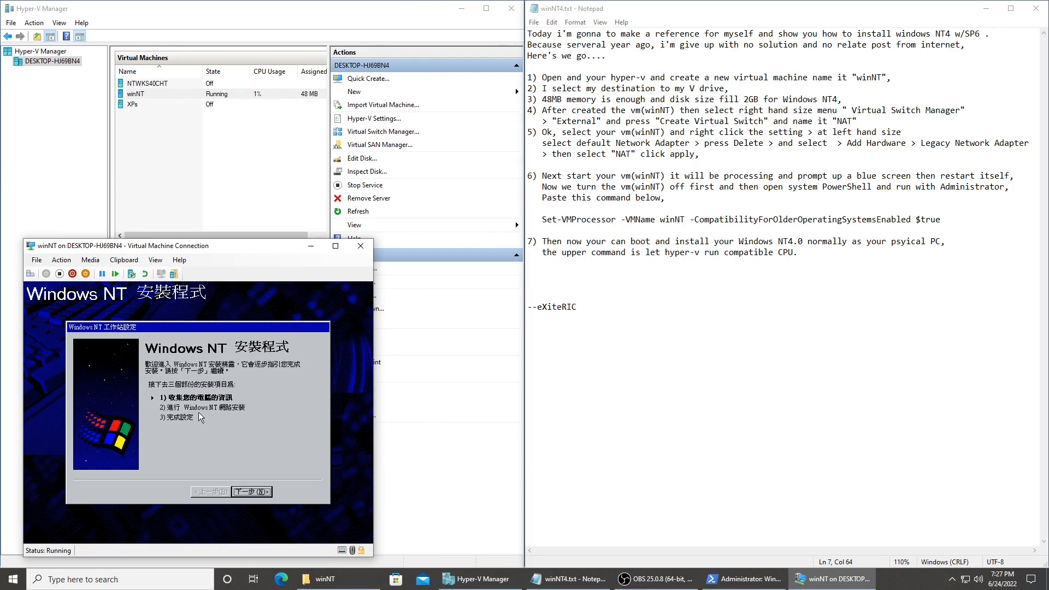
In Windows NT setup, proceed past the welcome page, choose the compact installation (精簡安裝) and fill in the name field.
key("Return")
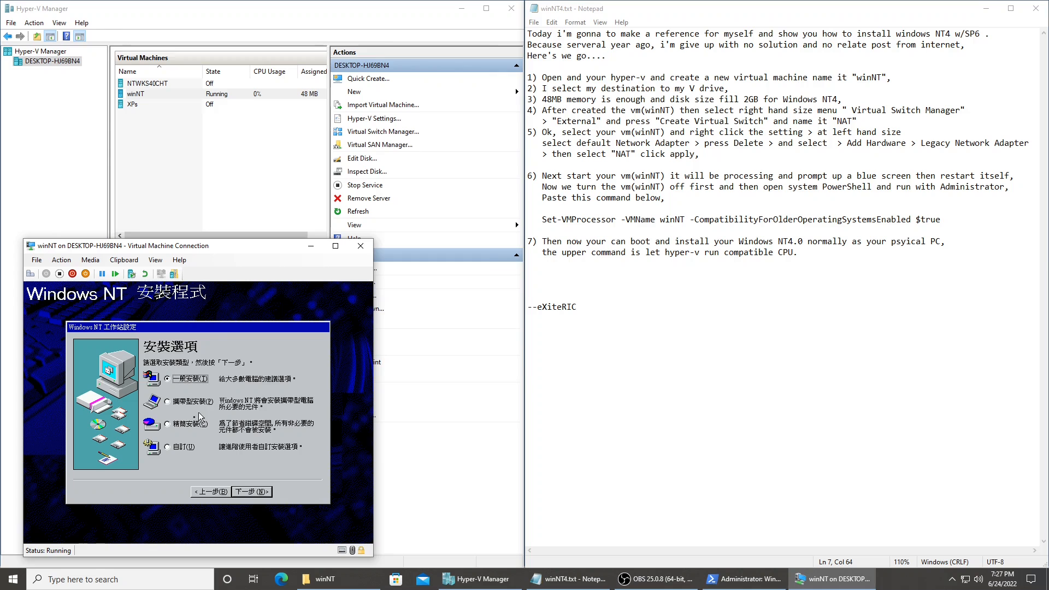
left_click(199, 412)
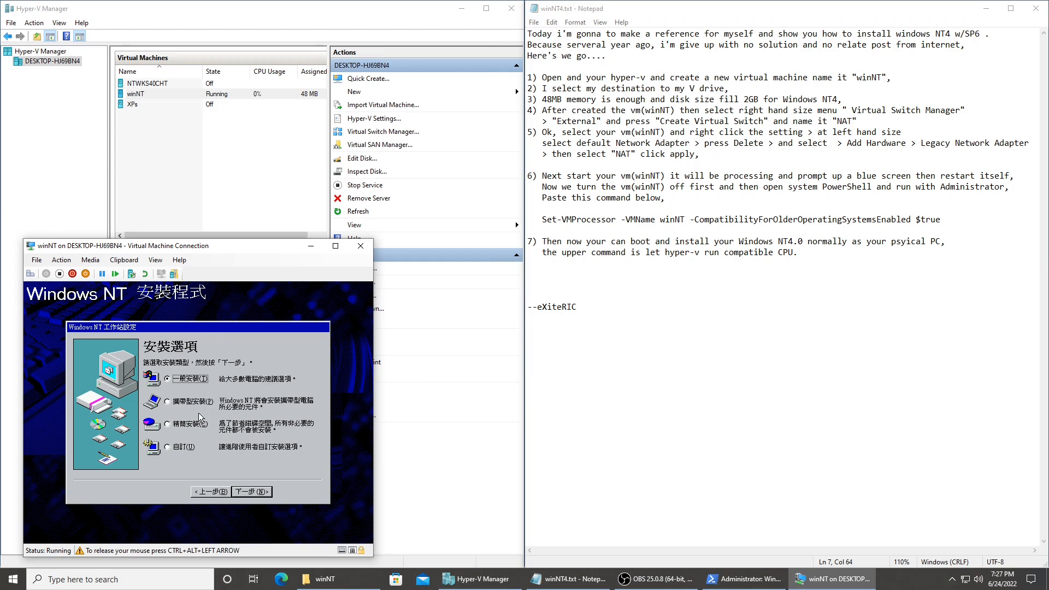
left_click(174, 427)
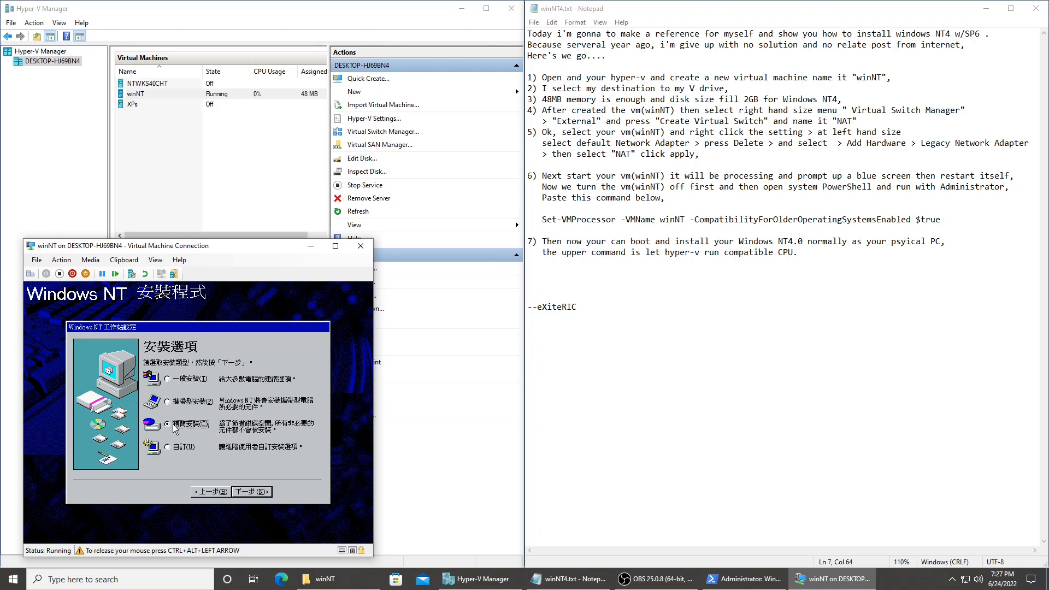
left_click(189, 383)
left_click(189, 427)
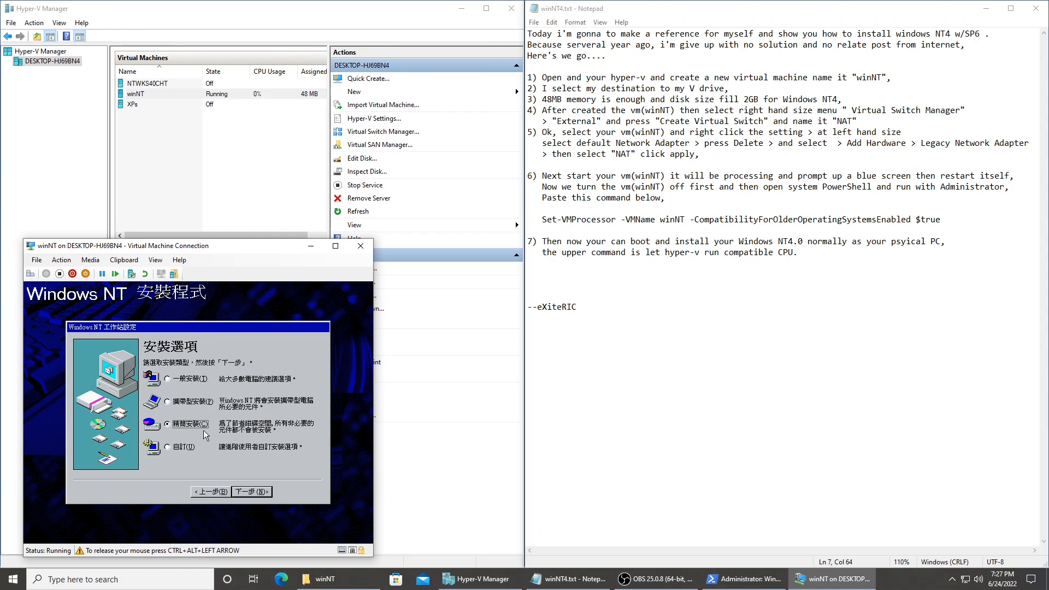
left_click(252, 492)
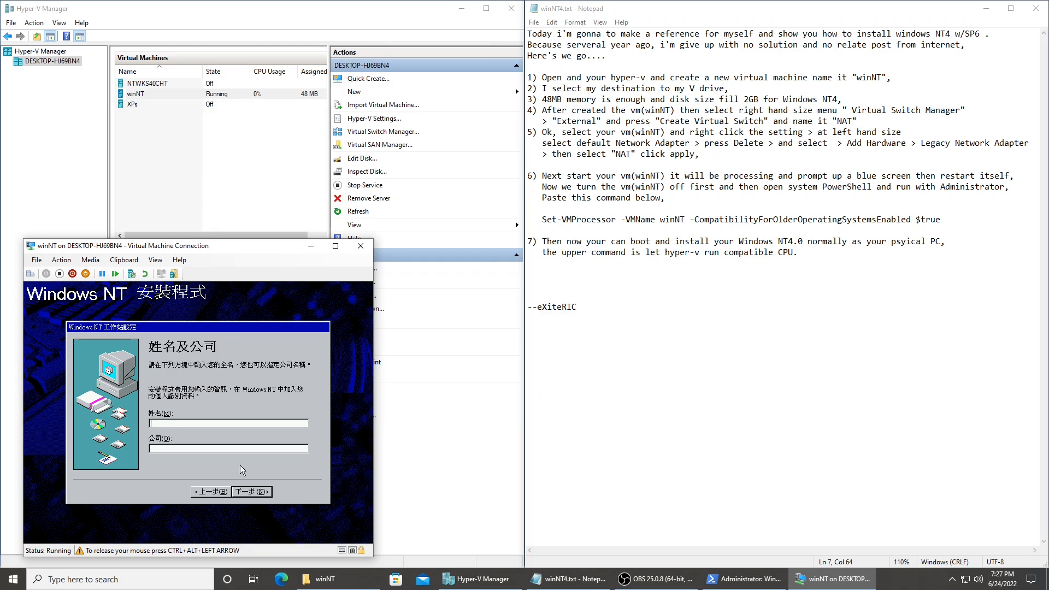
type("eX-Devel")
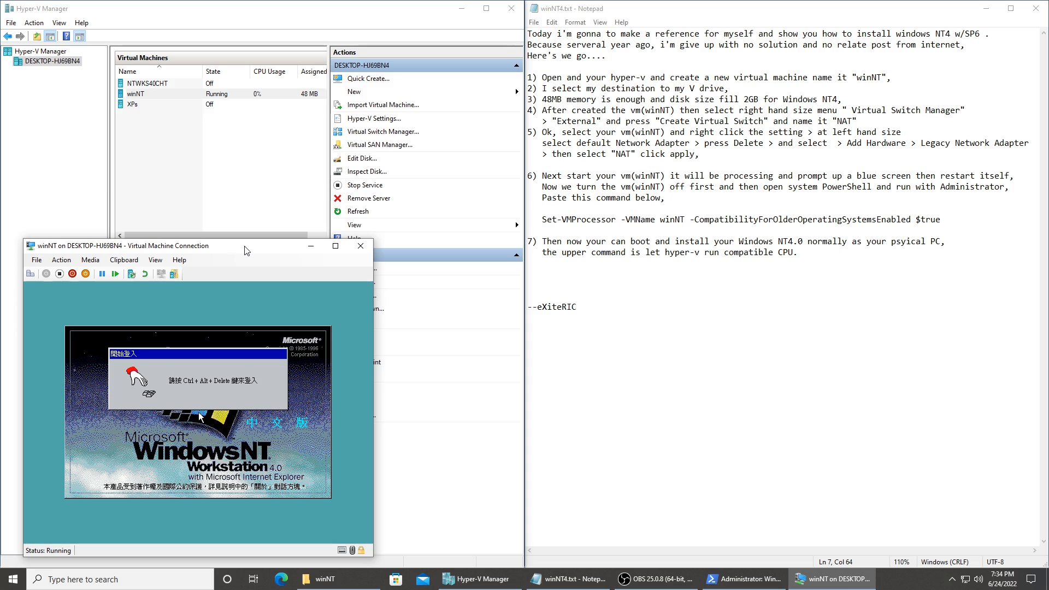
Log on to Windows NT as Administrator with the account password and close the welcome dialog.
left_click(200, 416)
key("ctrl+alt+End")
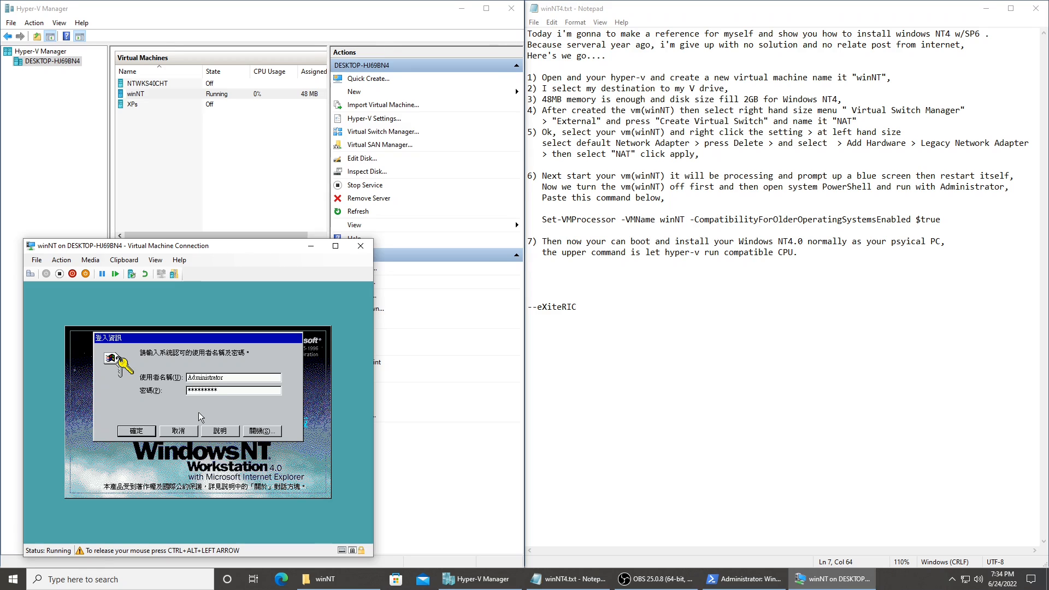
key("Return")
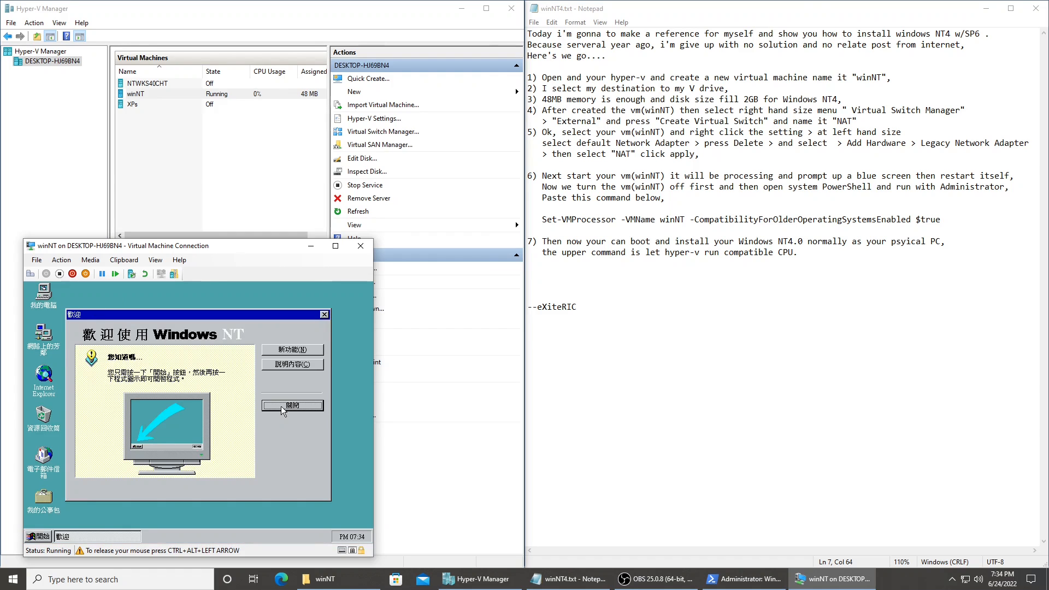
left_click(281, 405)
Open Internet Explorer from the Windows NT desktop, close the duplicate browser window and reposition the remaining one.
left_click(44, 385)
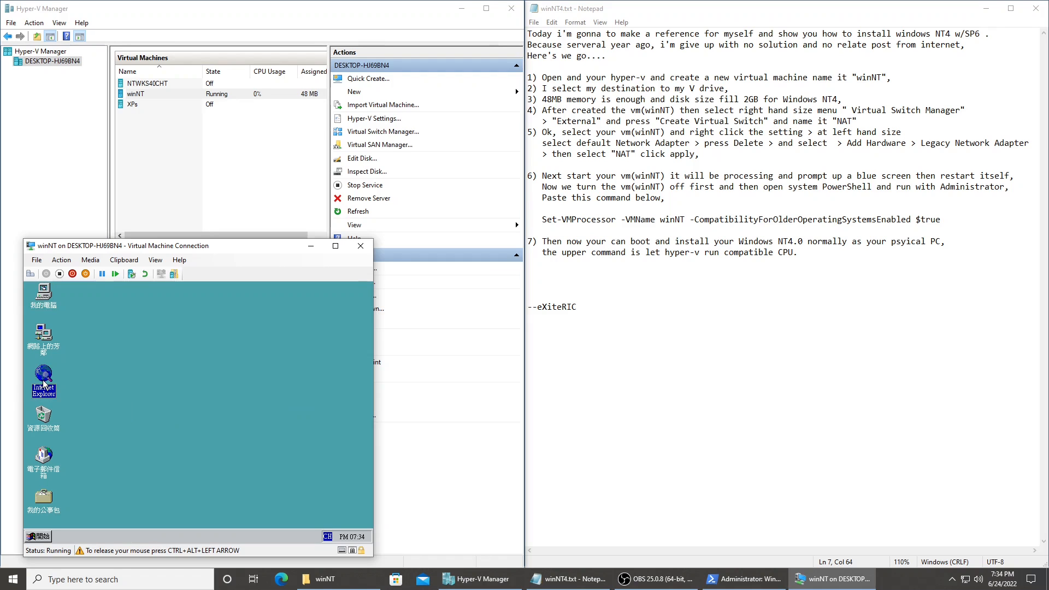
right_click(45, 386)
left_click(60, 387)
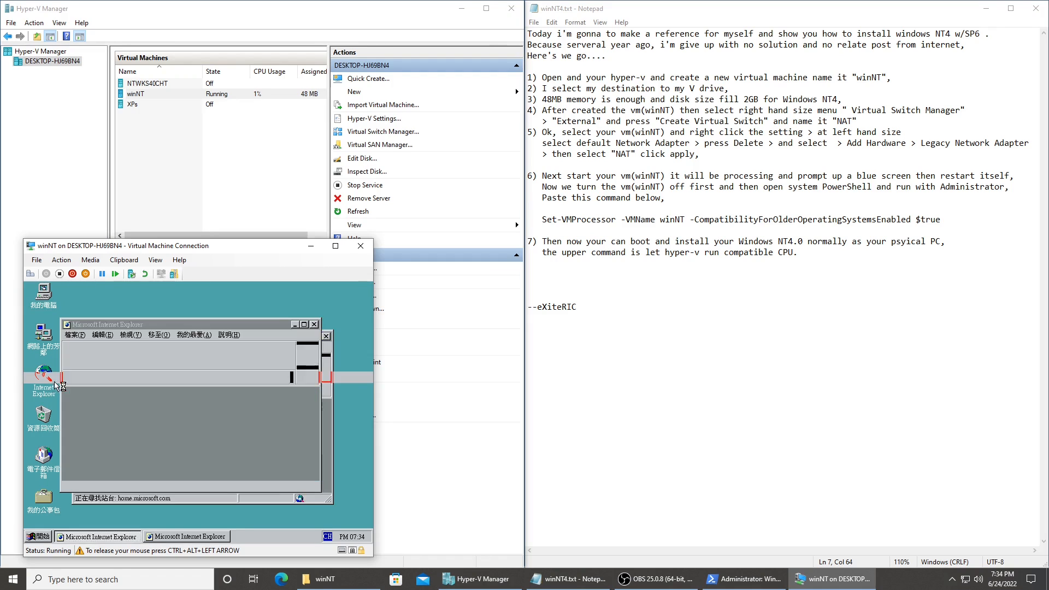
key("Return")
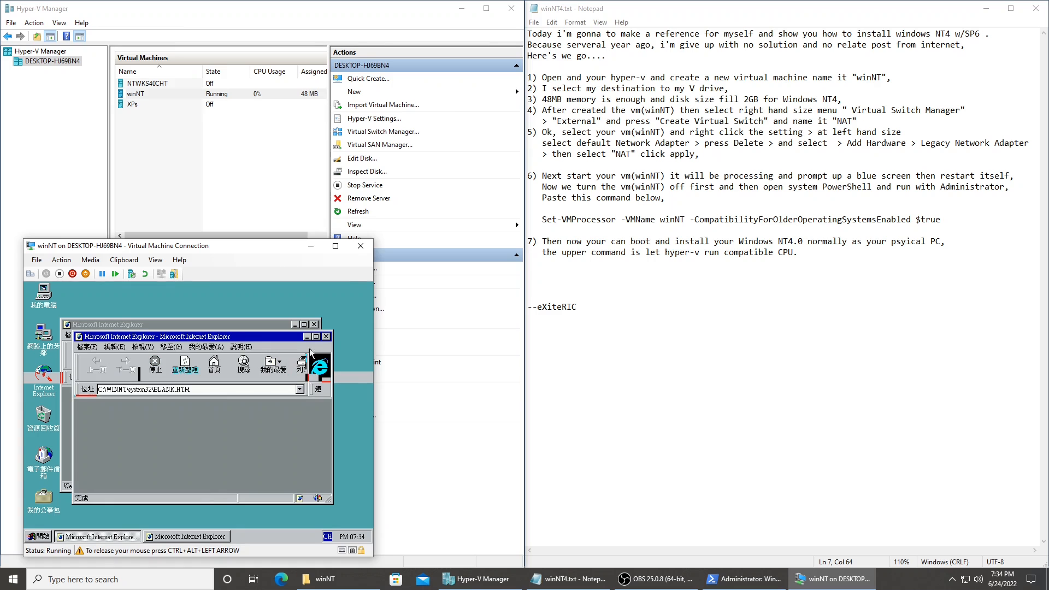
left_click(326, 336)
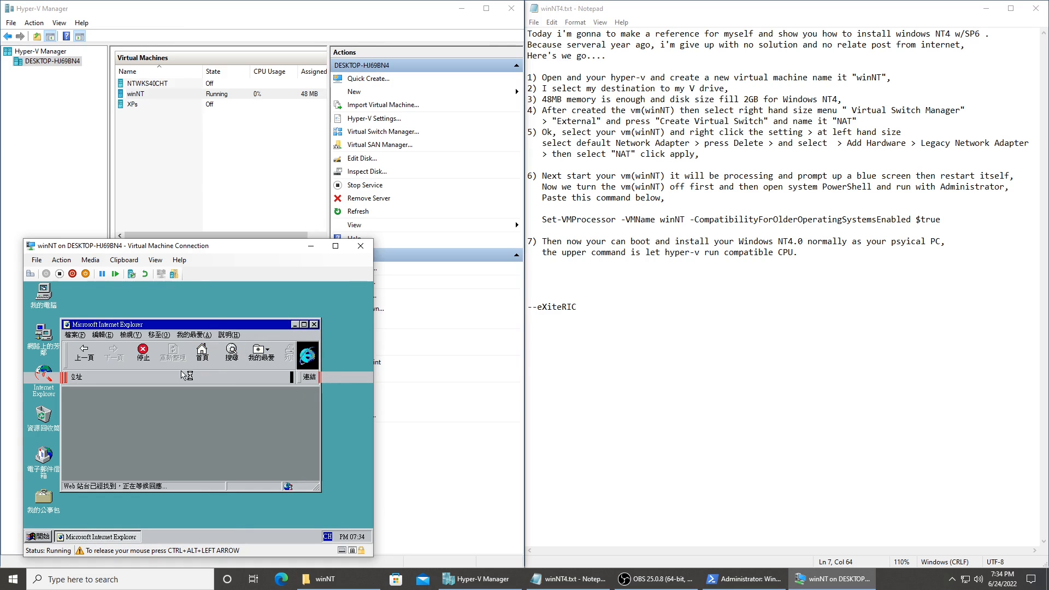
left_click_drag(202, 325, 224, 302)
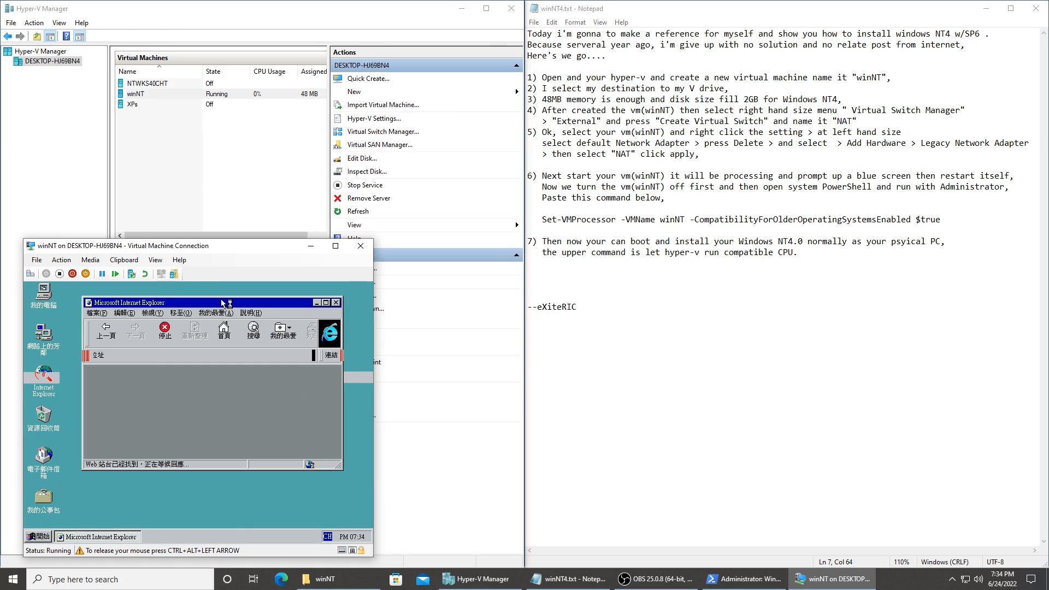
Dismiss the Internet Explorer error dialog, load 192.168.155.113 and look through the page to test the network connection.
left_click(157, 357)
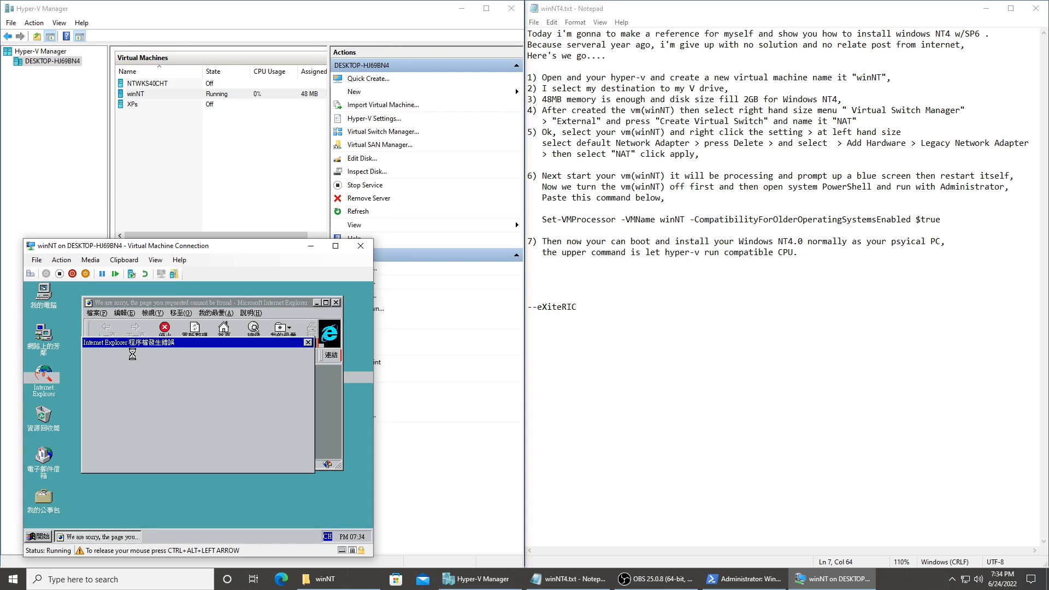
key("Return")
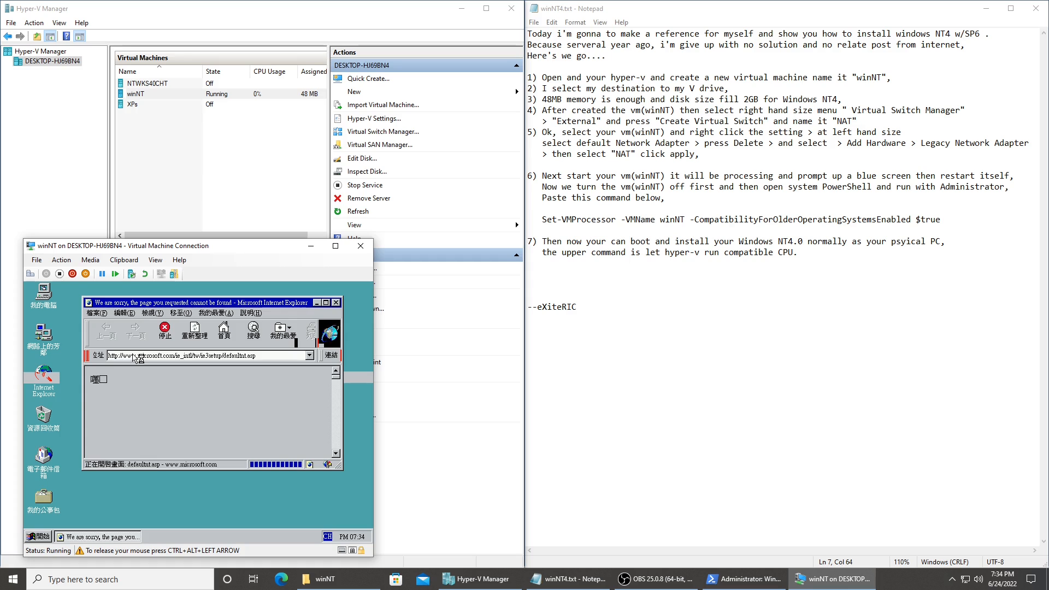
left_click(138, 358)
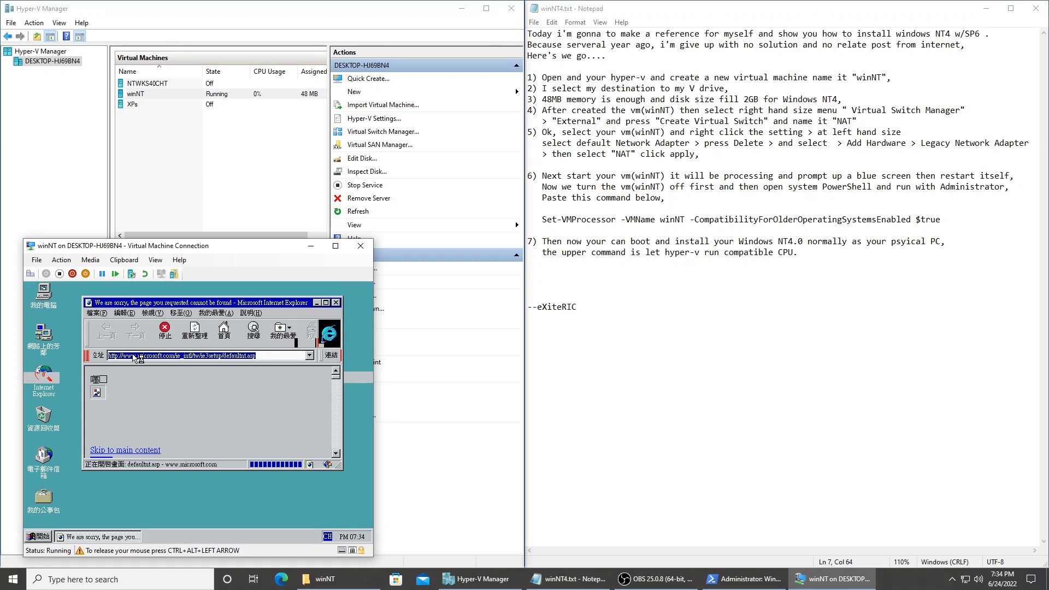
type("192.168.155.113")
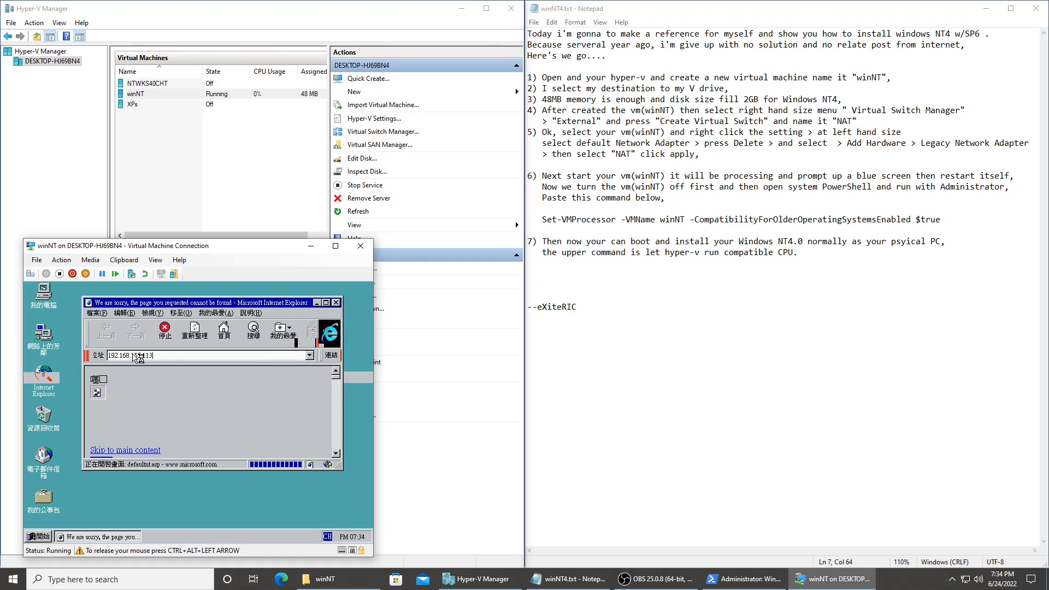
key("Return")
scroll(229, 399, "down", 1)
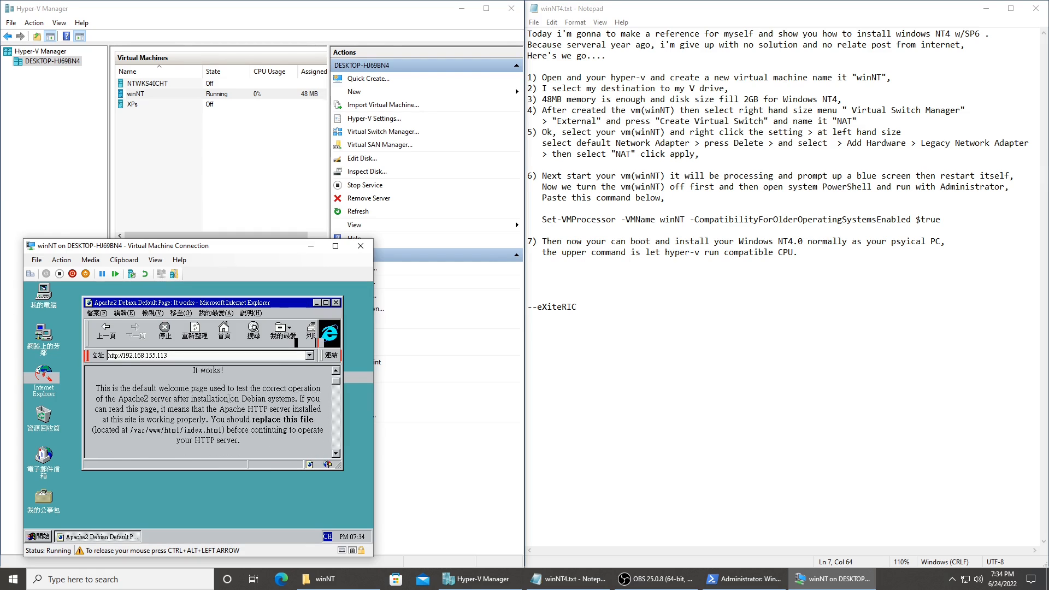
scroll(229, 399, "up", 1)
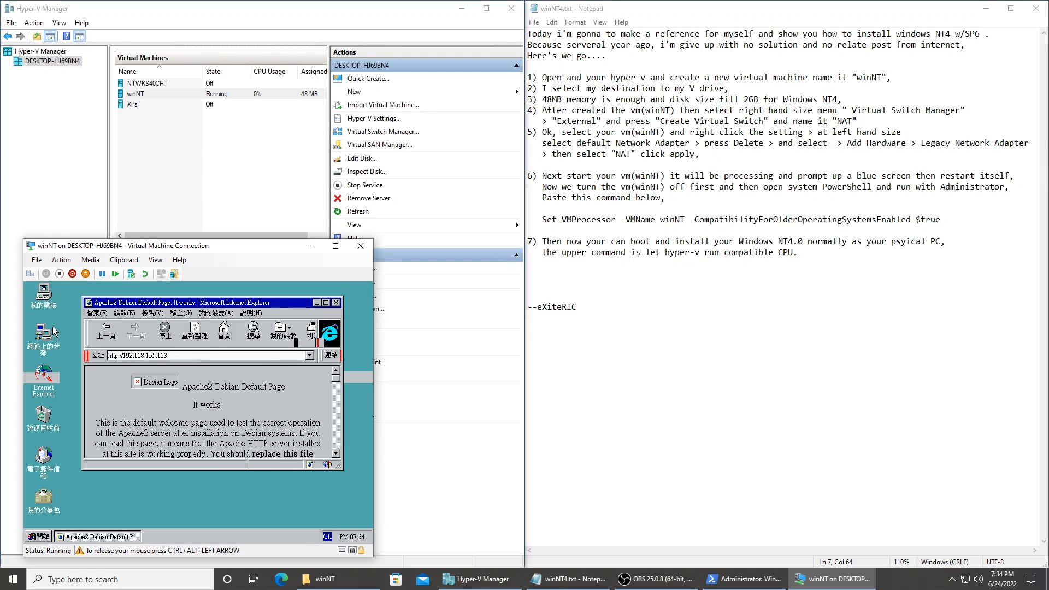